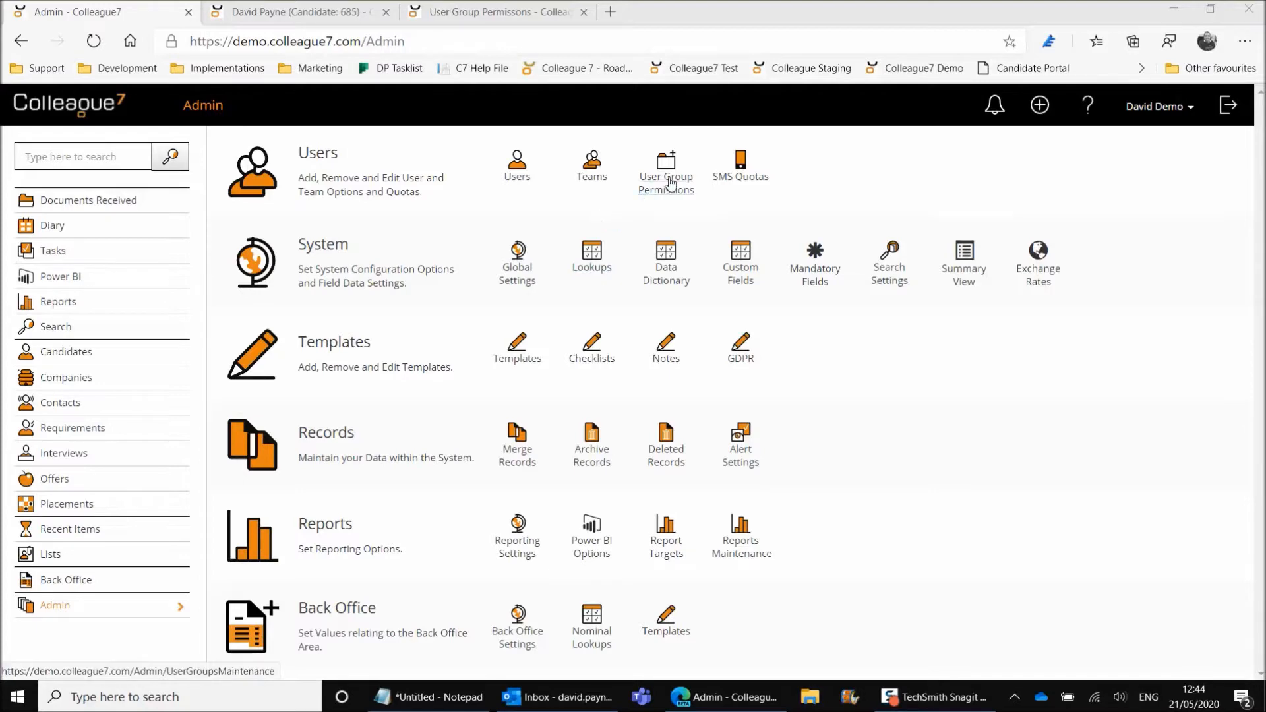
- Review the ADMIN user group's permissions, checking the access option for Lookups, and return to the Admin page
click(503, 9)
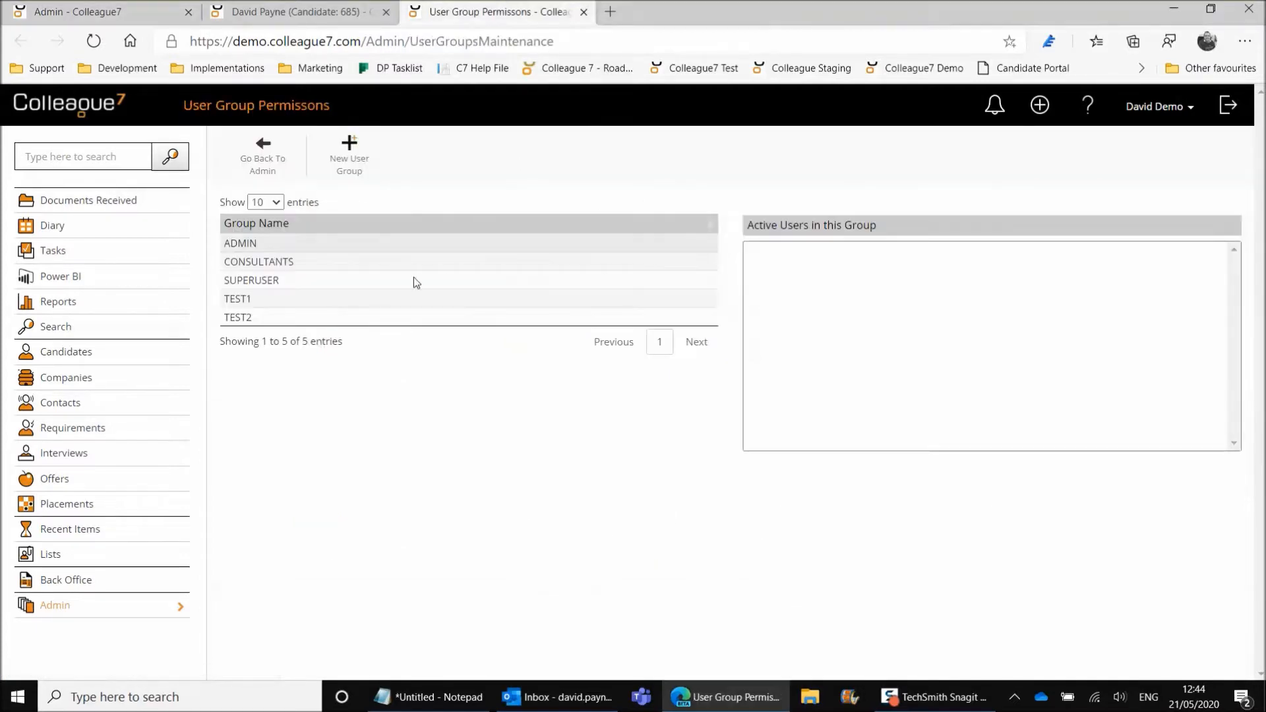
click(368, 242)
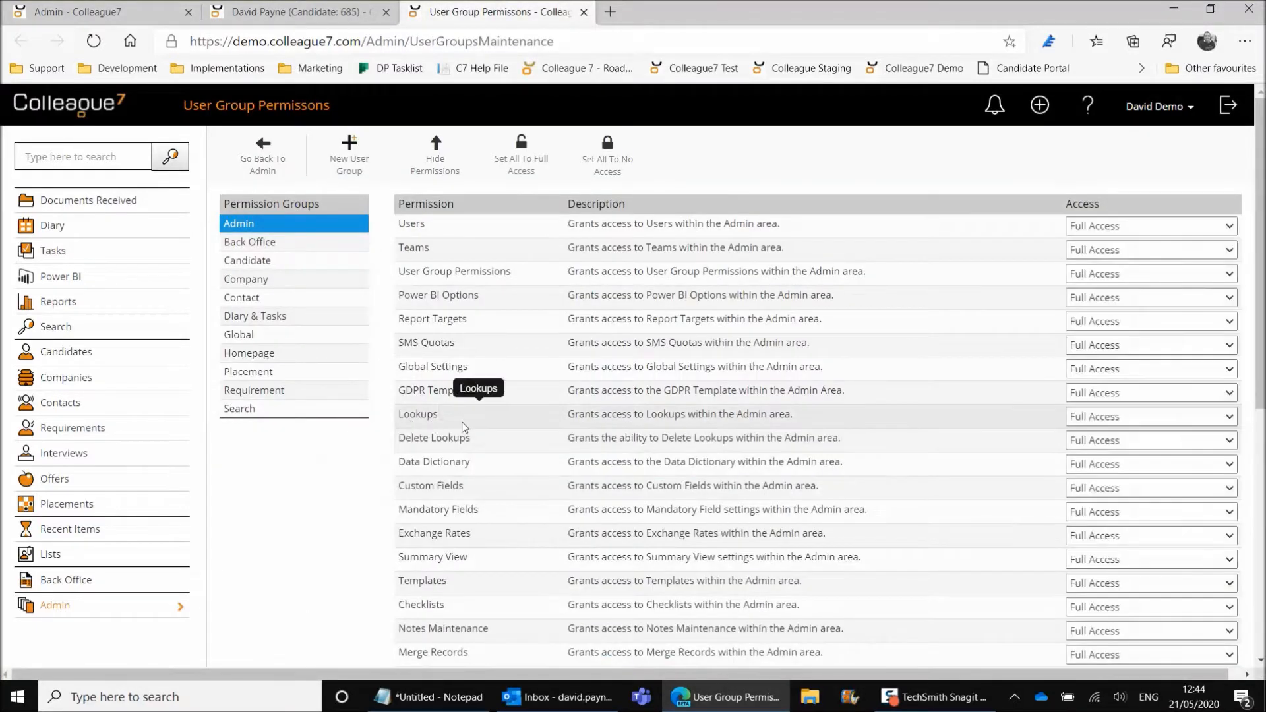
click(1106, 423)
click(1106, 424)
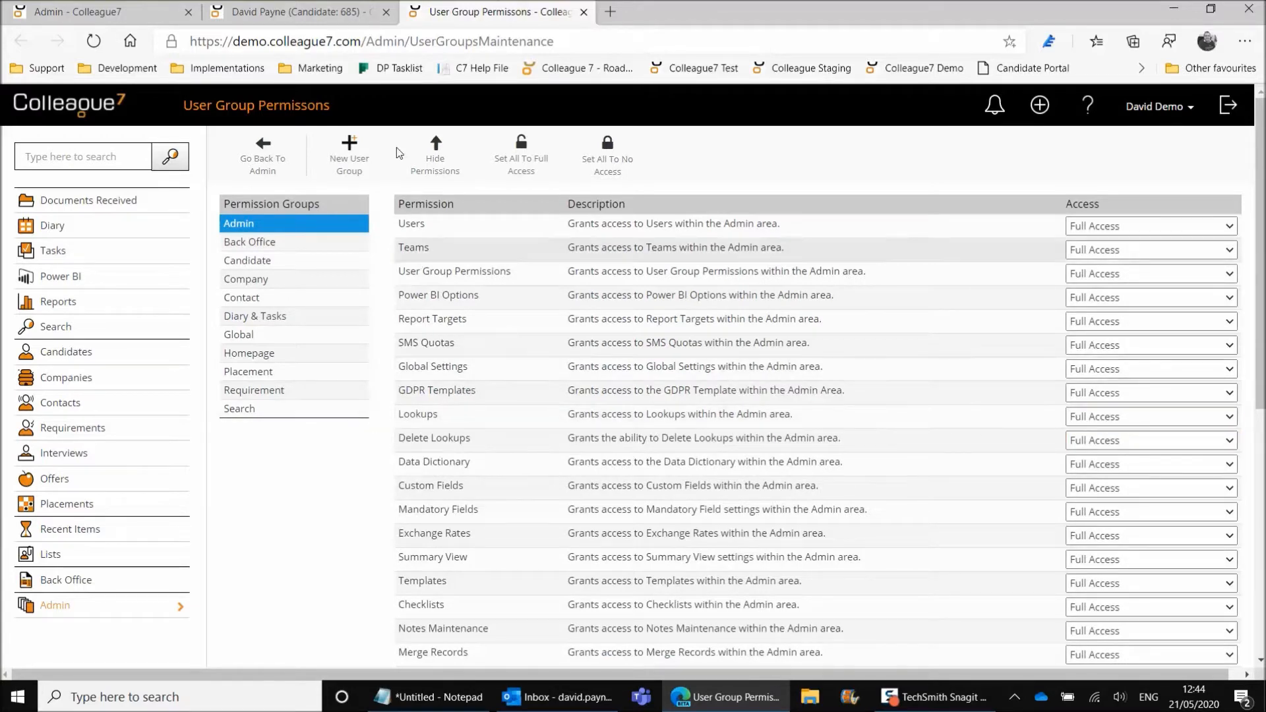
click(113, 12)
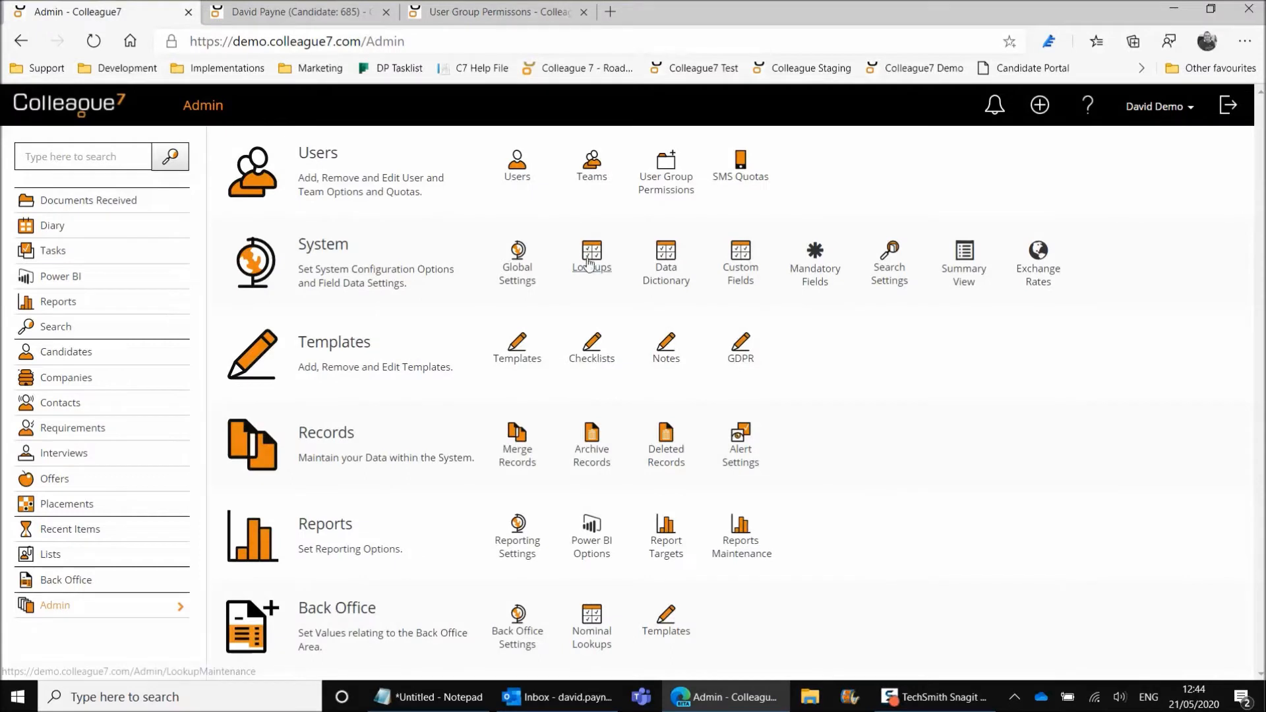
- Look through the Nationality options on the open candidate record without changing the selection
click(300, 12)
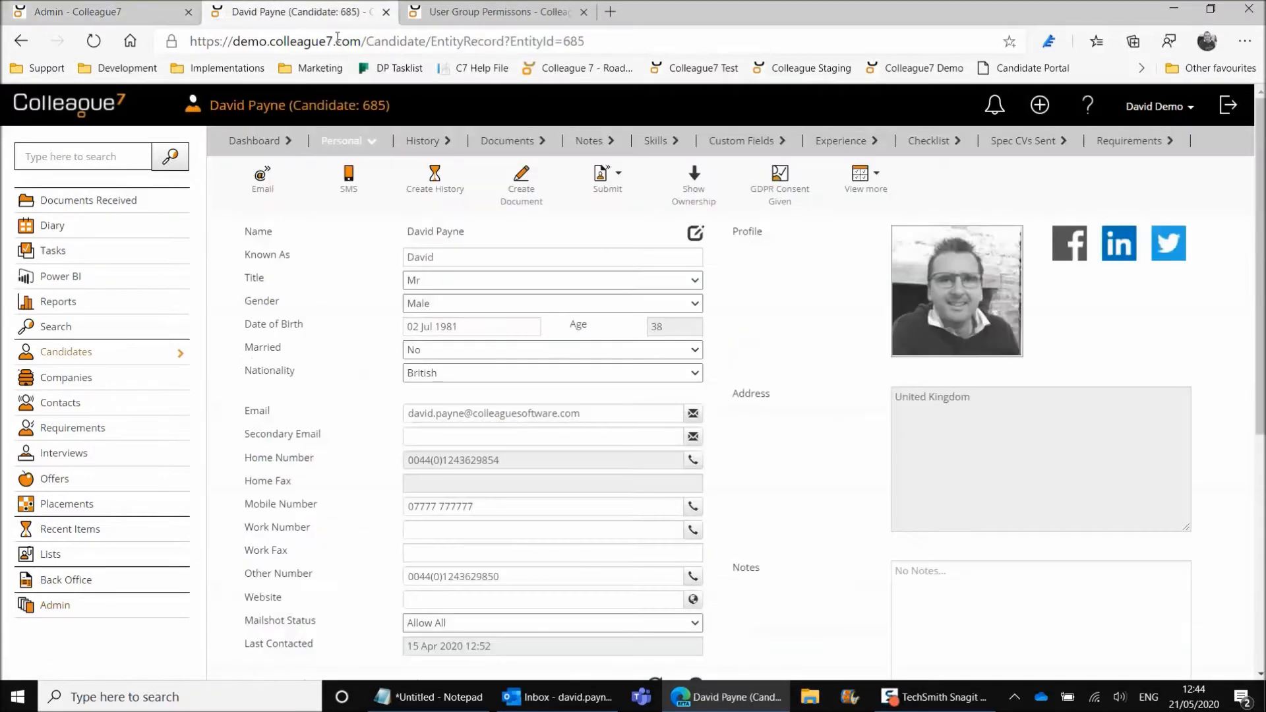
click(672, 377)
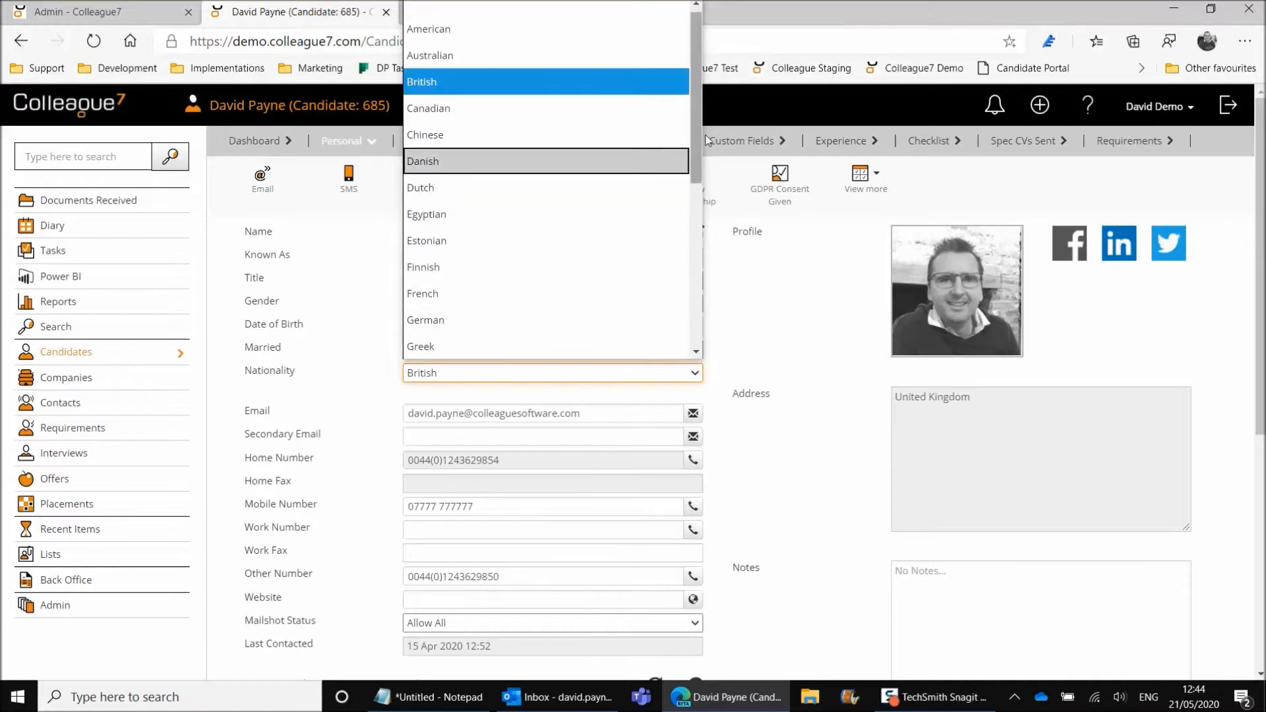
scroll(703, 137, down, 5)
scroll(686, 126, up, 5)
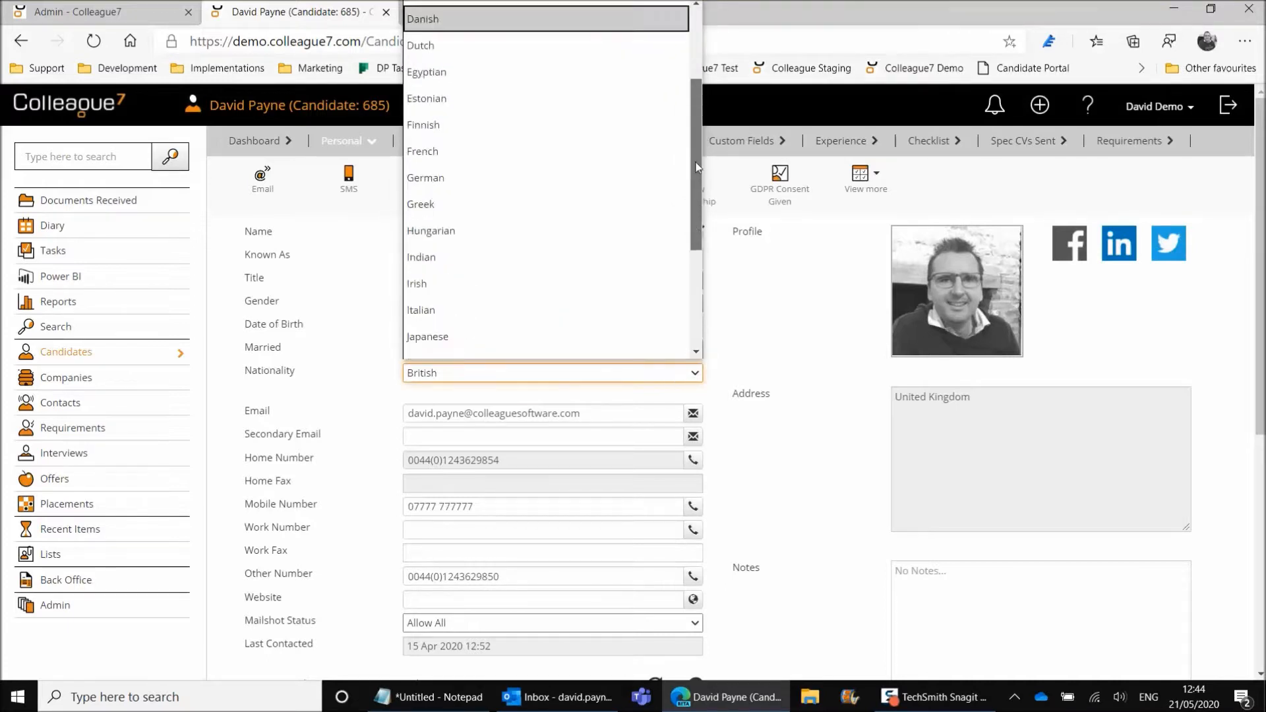
click(745, 336)
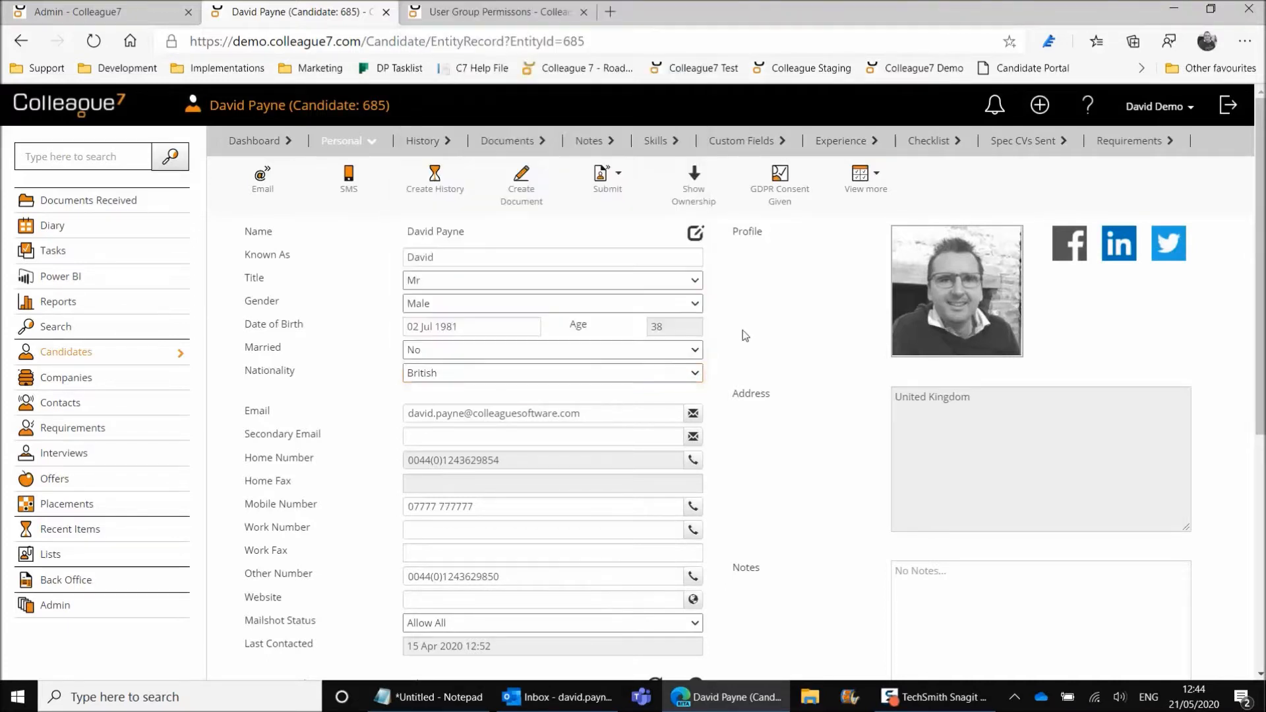
- Open the Candidate Status list in the Admin Lookups area and look through its entries
click(85, 13)
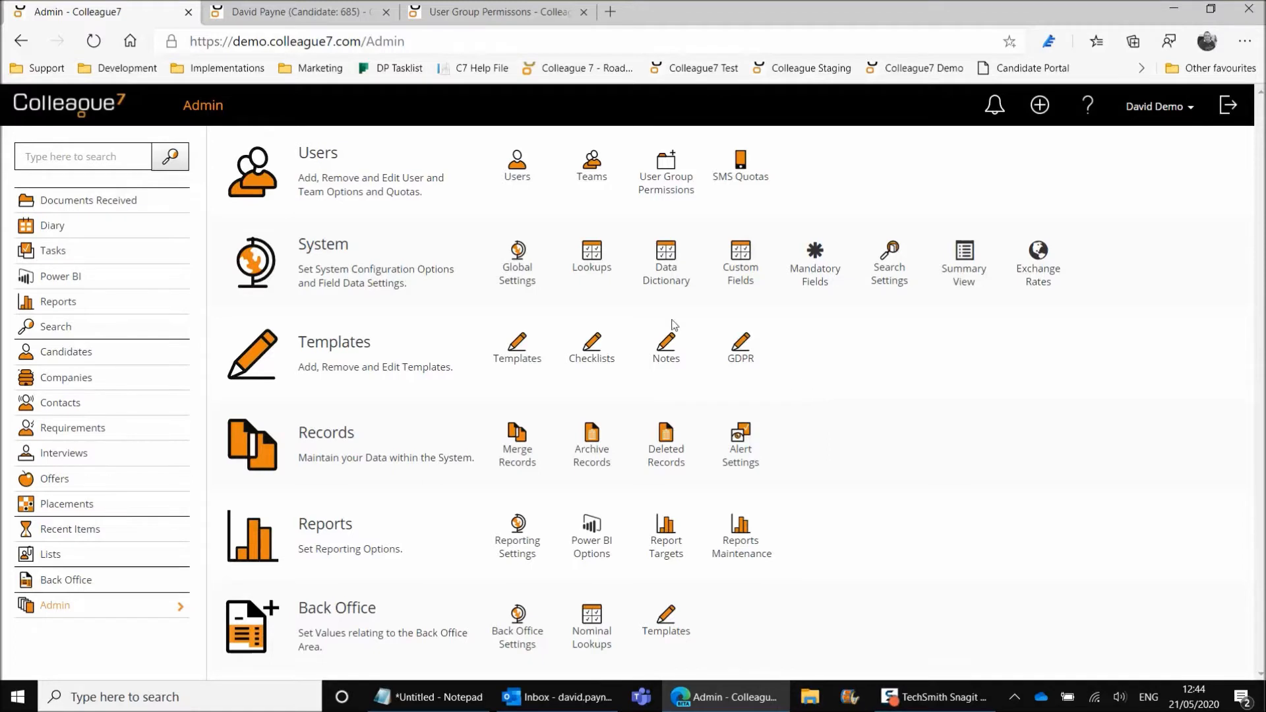
click(592, 263)
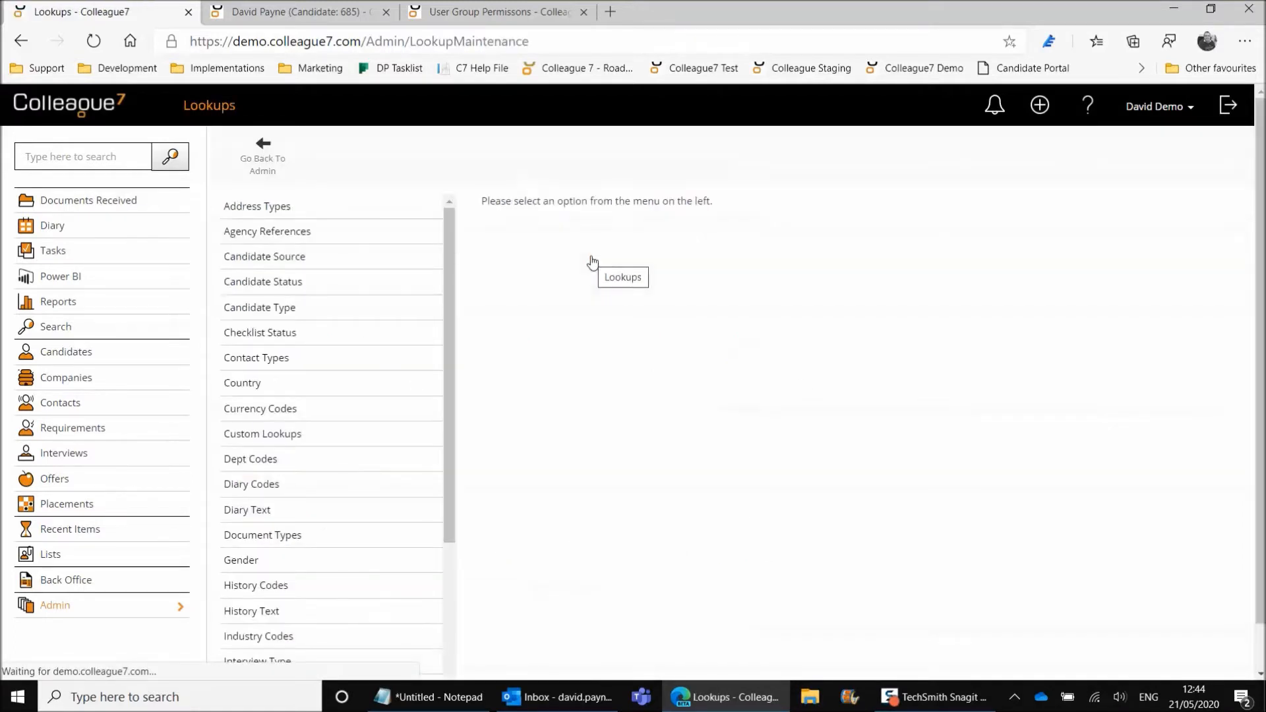
click(298, 292)
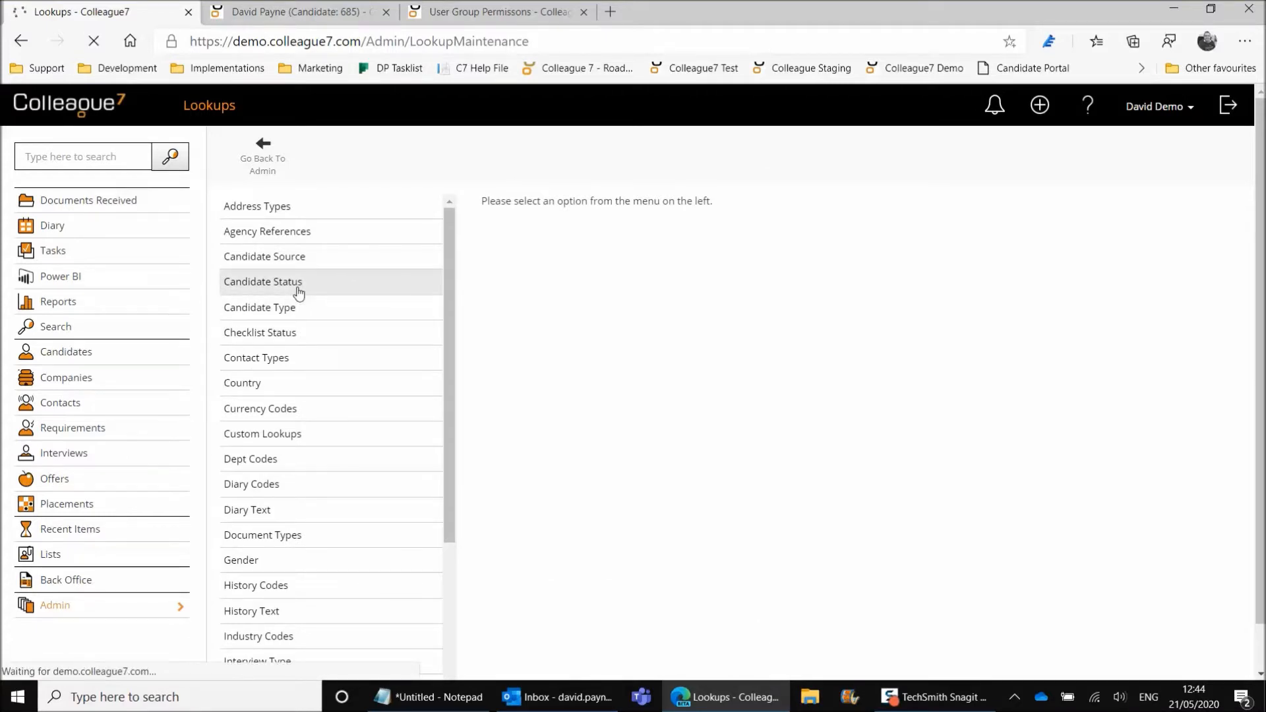
scroll(741, 217, down, 1)
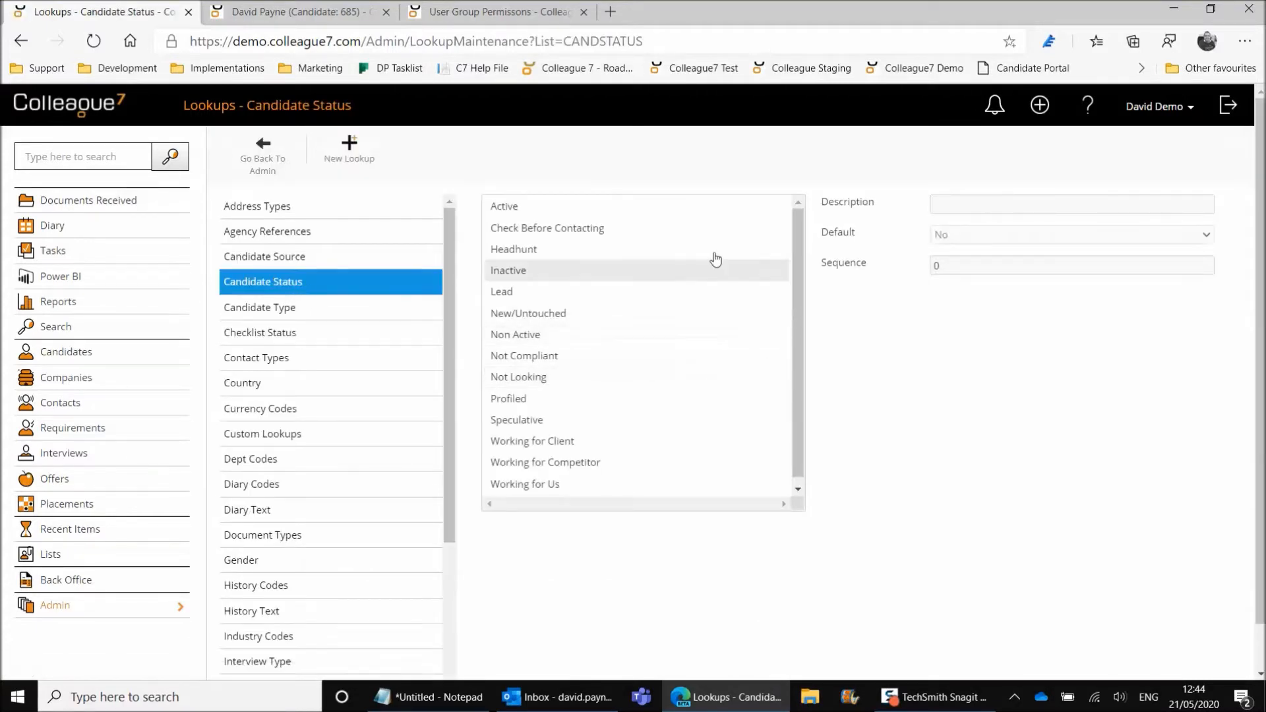
scroll(798, 249, up, 1)
scroll(441, 347, down, 4)
scroll(436, 409, up, 4)
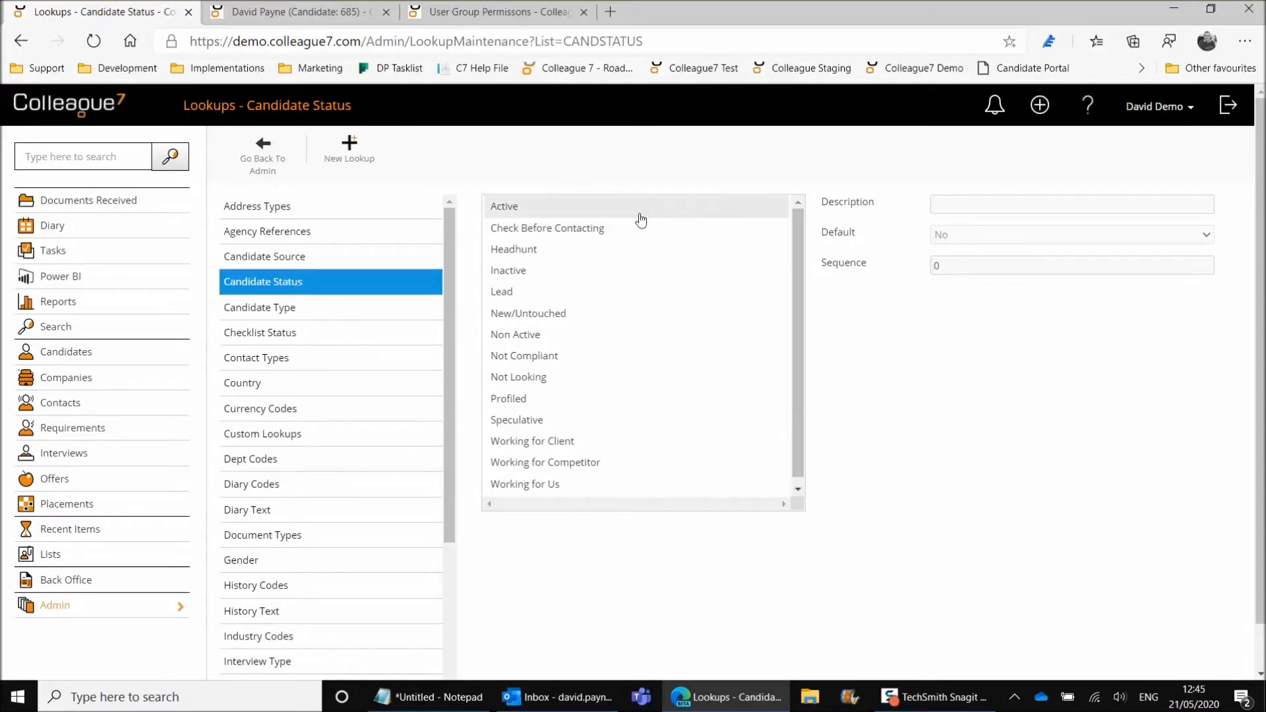
- Select the Active candidate status and set its Default option to Yes
click(614, 214)
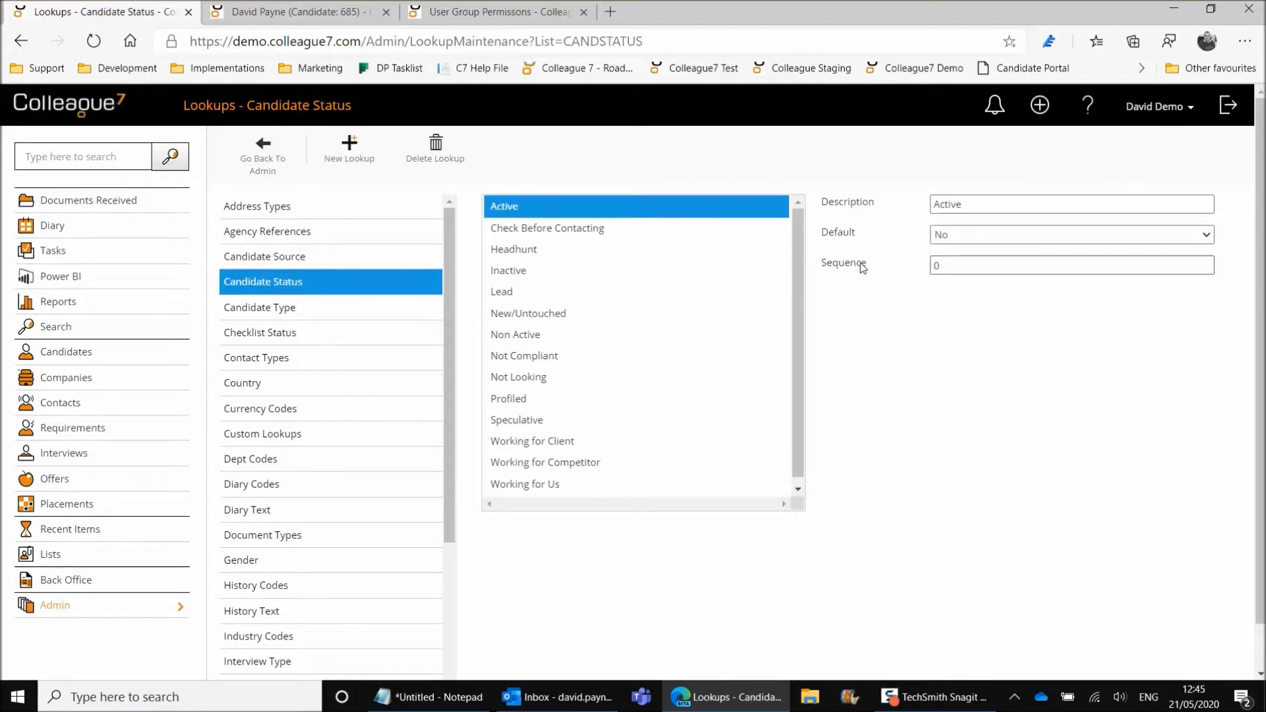
drag(1012, 206, 934, 205)
click(980, 204)
click(536, 209)
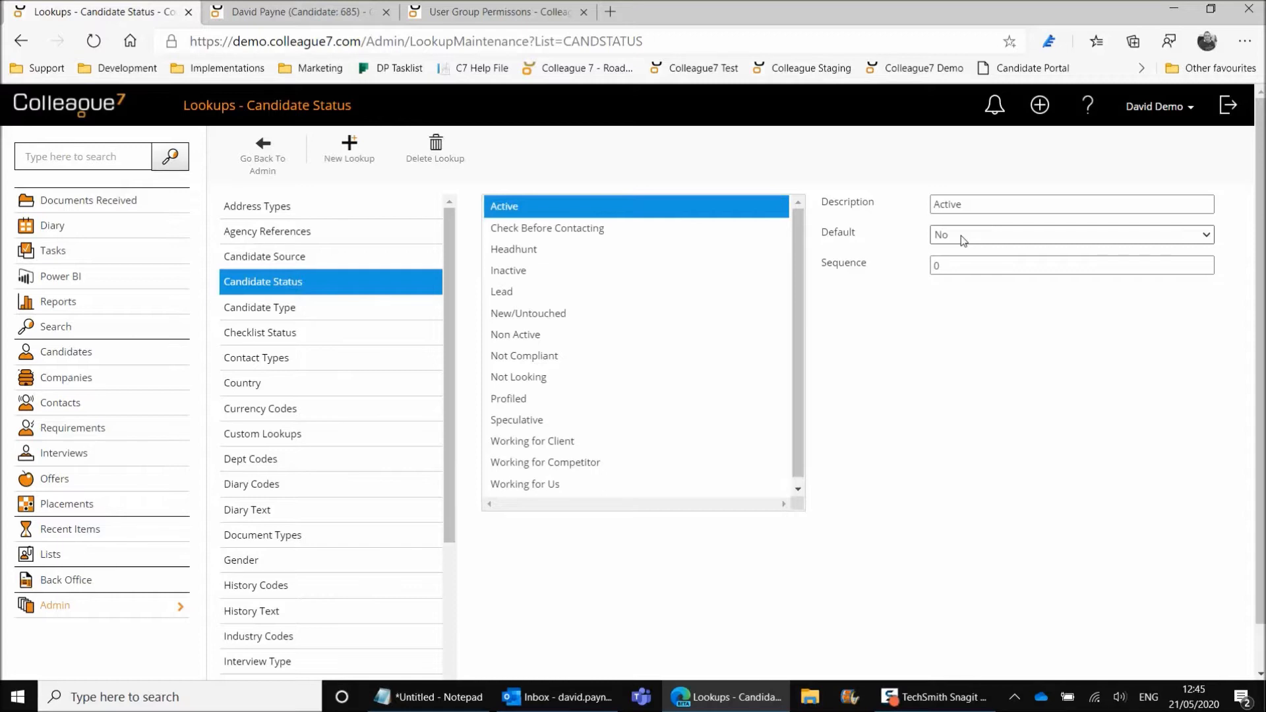
click(961, 235)
click(964, 284)
click(903, 304)
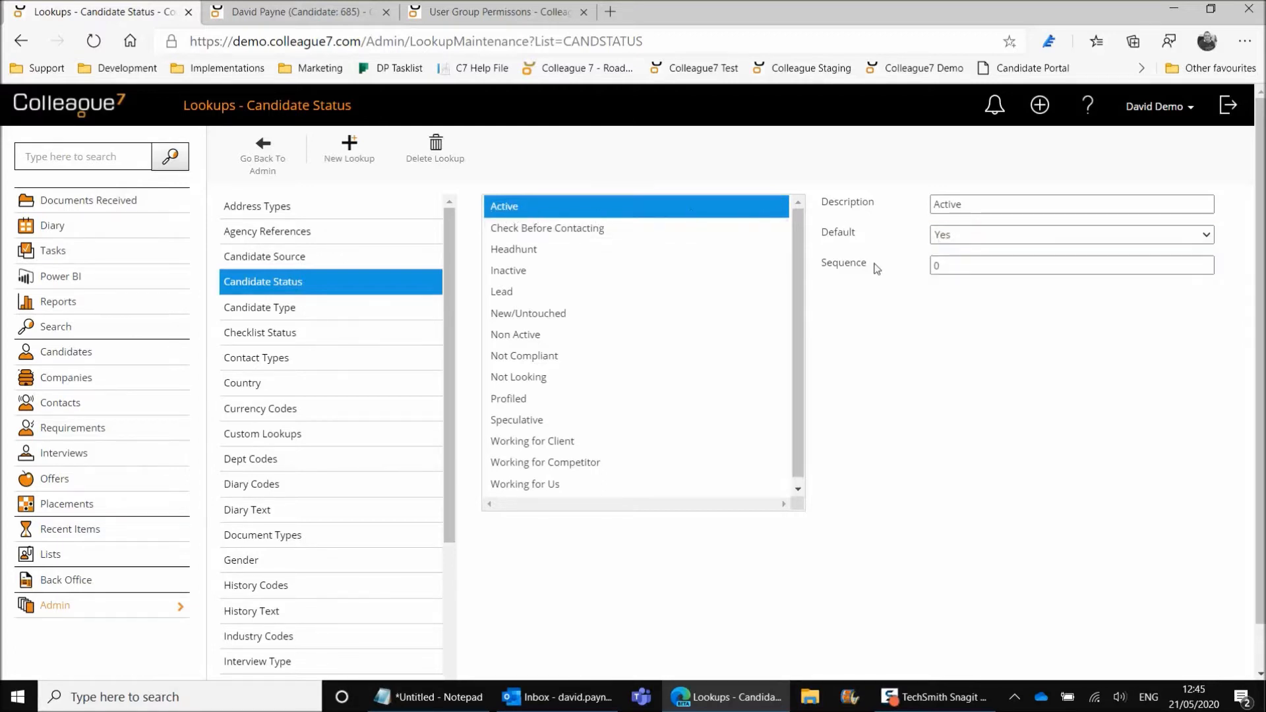
click(940, 265)
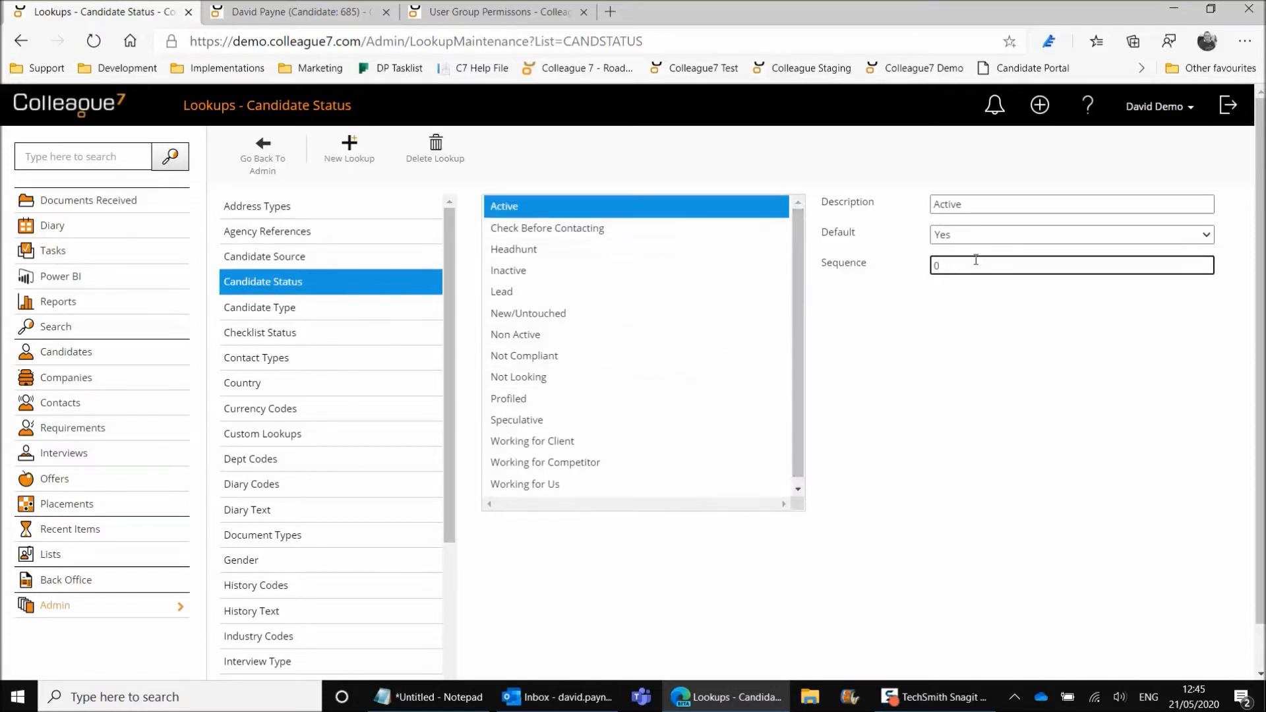
click(946, 318)
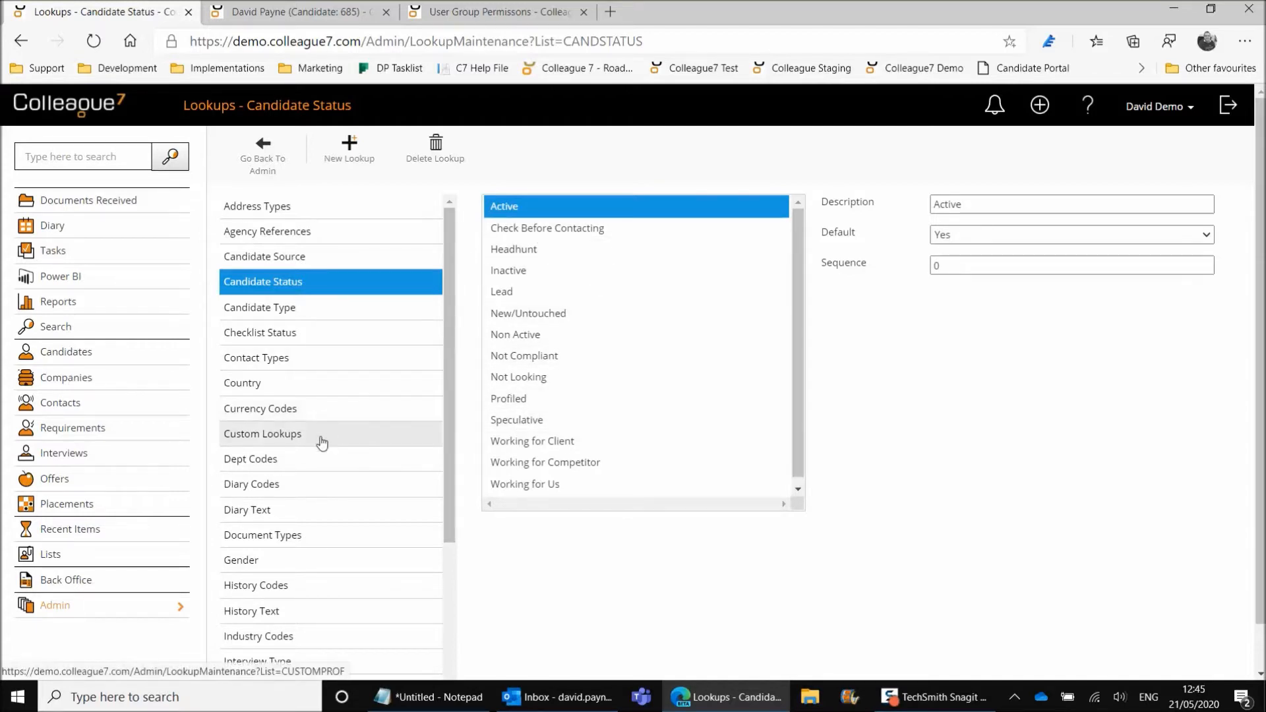
- Open the Custom Lookups list and examine the Employees parent lookup and each of its child entries
click(285, 437)
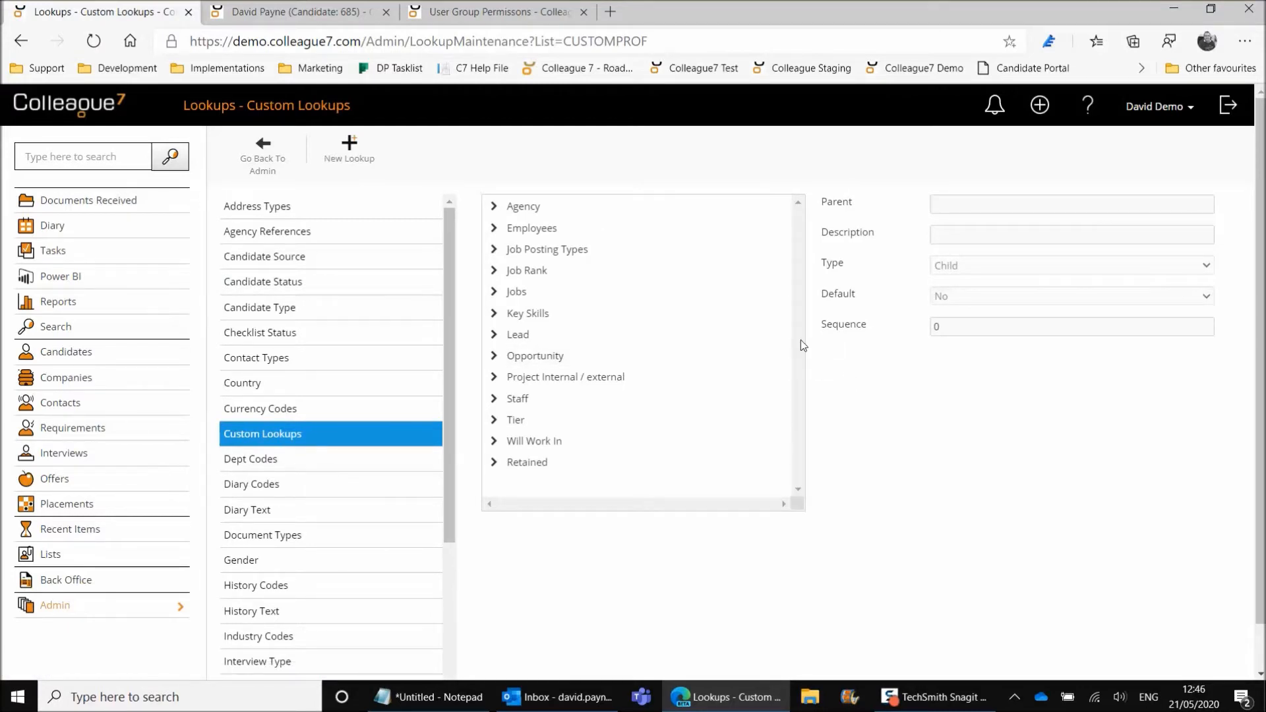
click(598, 230)
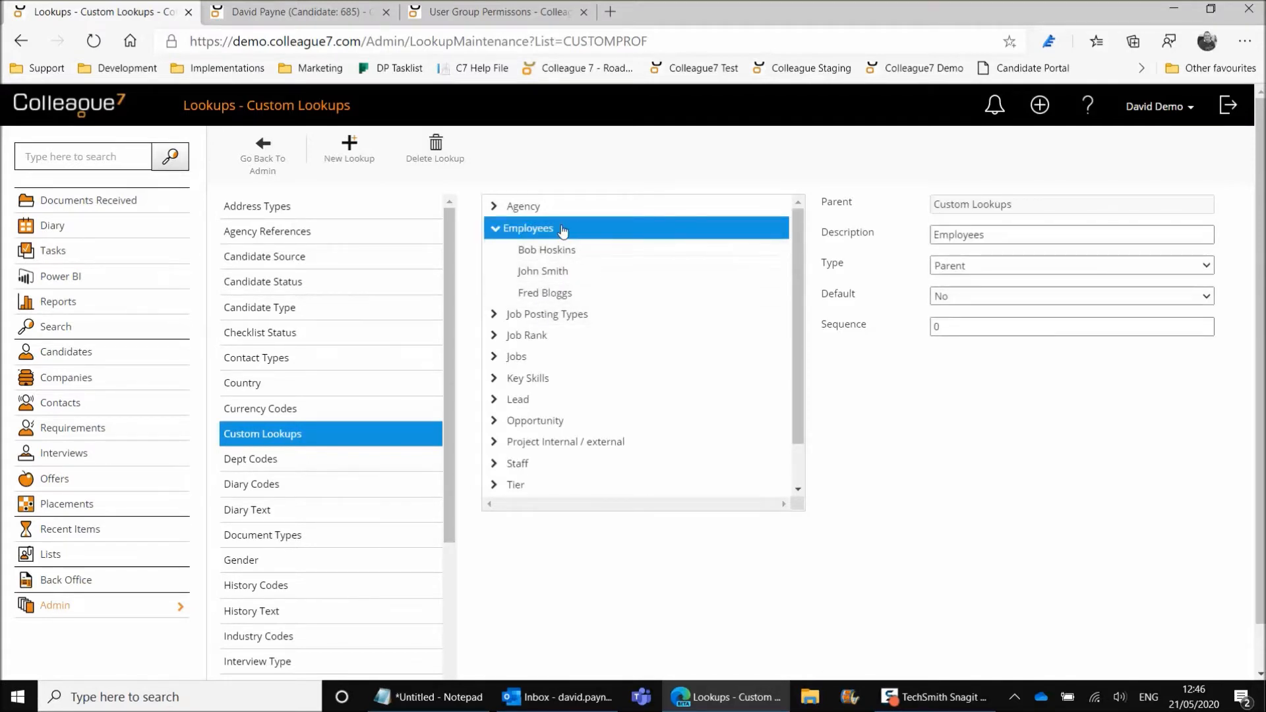
click(597, 253)
click(600, 270)
click(600, 292)
click(594, 231)
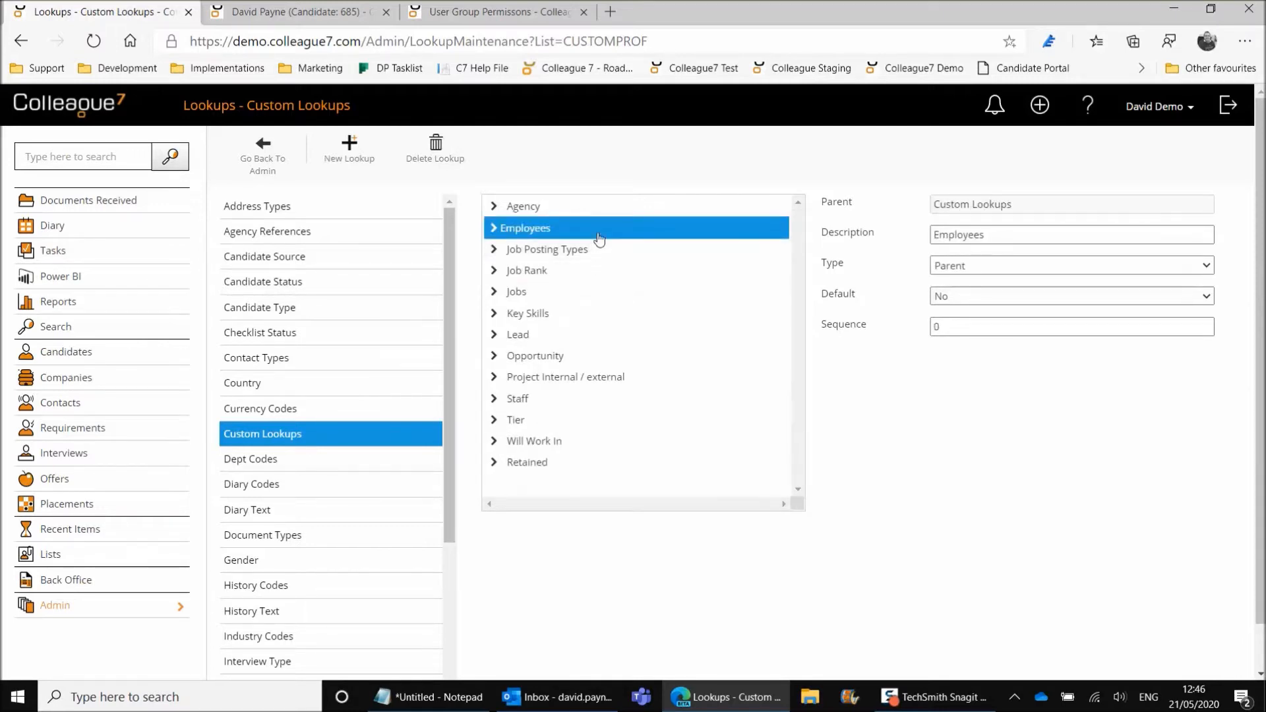
- Expand the Employees custom lookup and check its Type options, keeping Parent selected
click(593, 230)
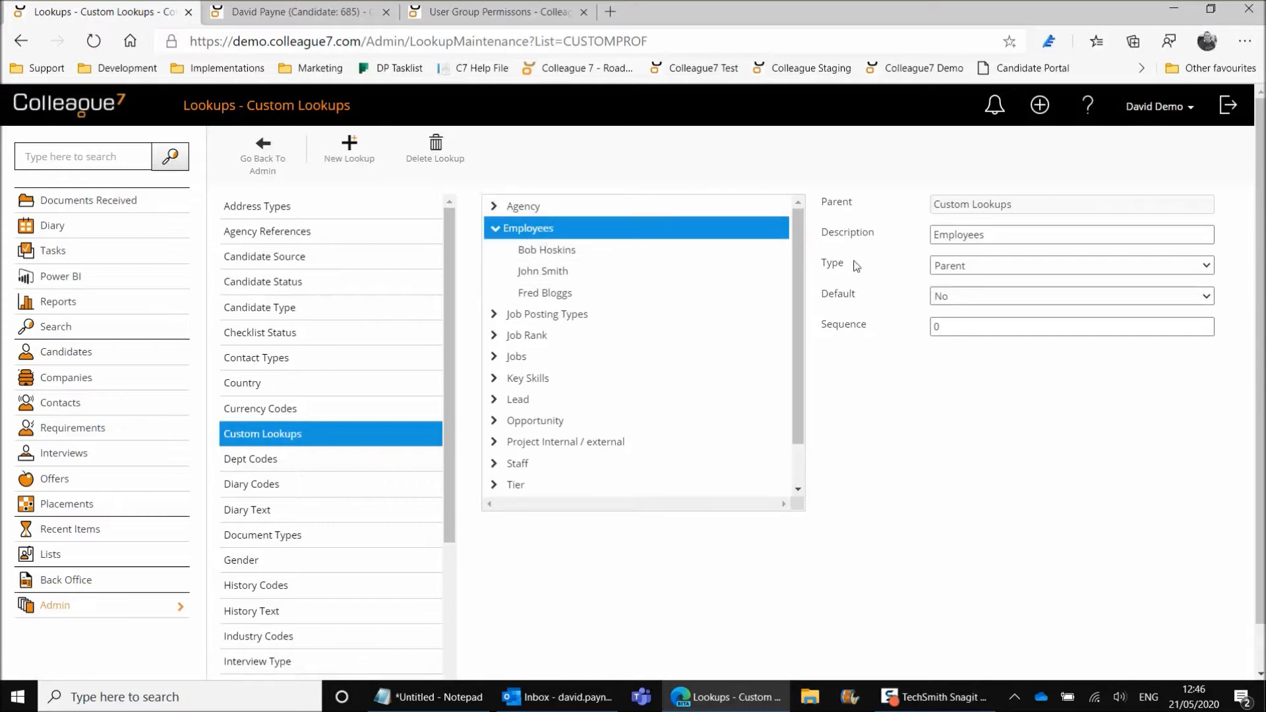
click(959, 268)
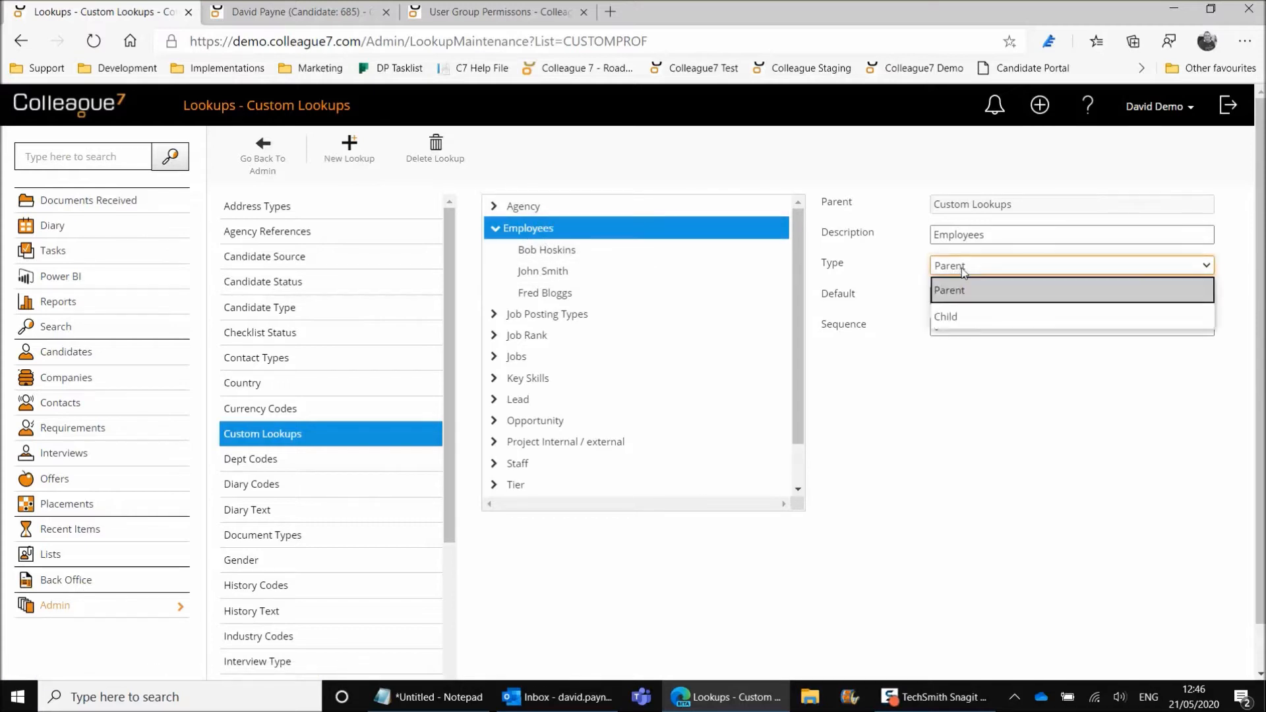
click(950, 288)
click(898, 287)
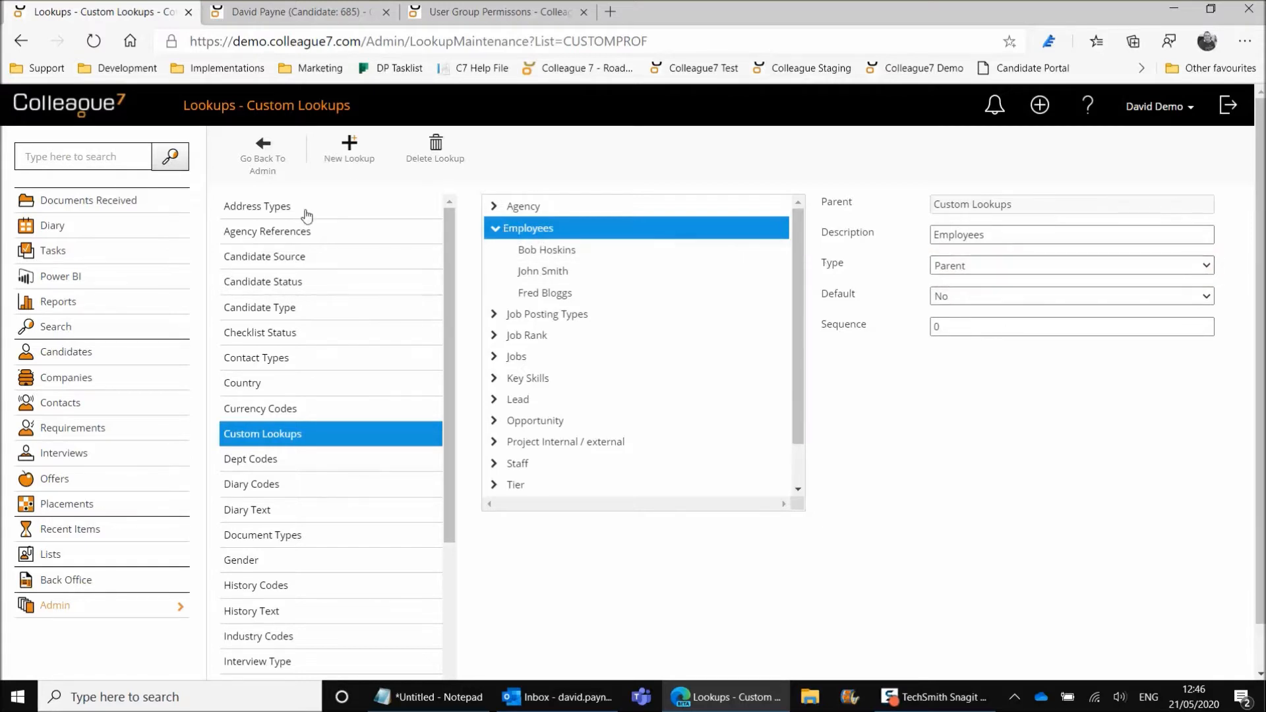
- Open the Document Types lookup list and select the Original CV entry
scroll(342, 422, down, 3)
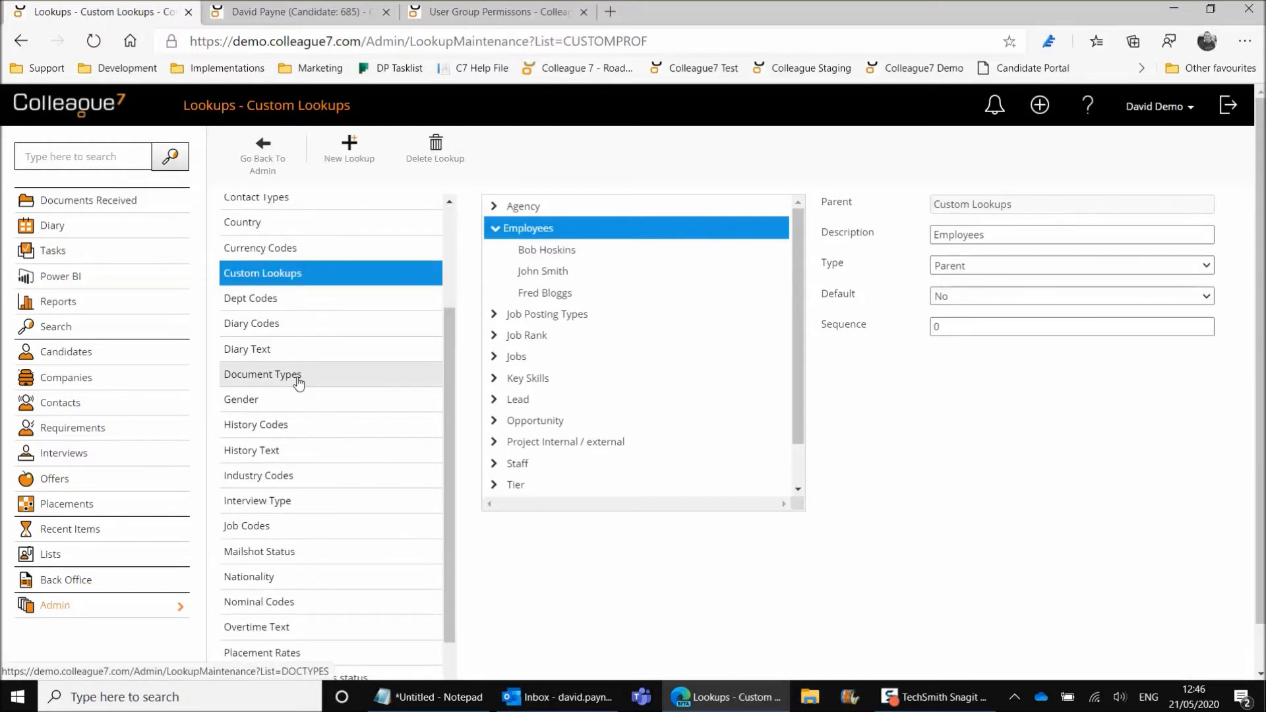
click(298, 378)
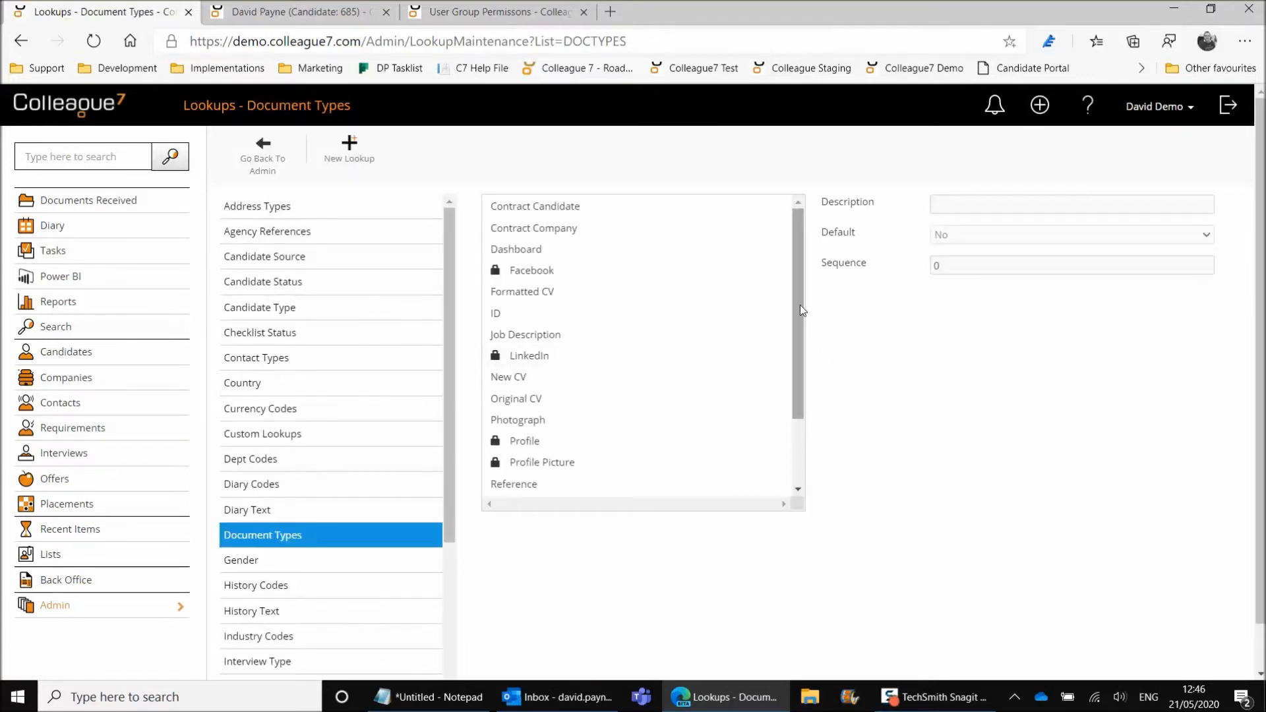
drag(801, 304, 798, 343)
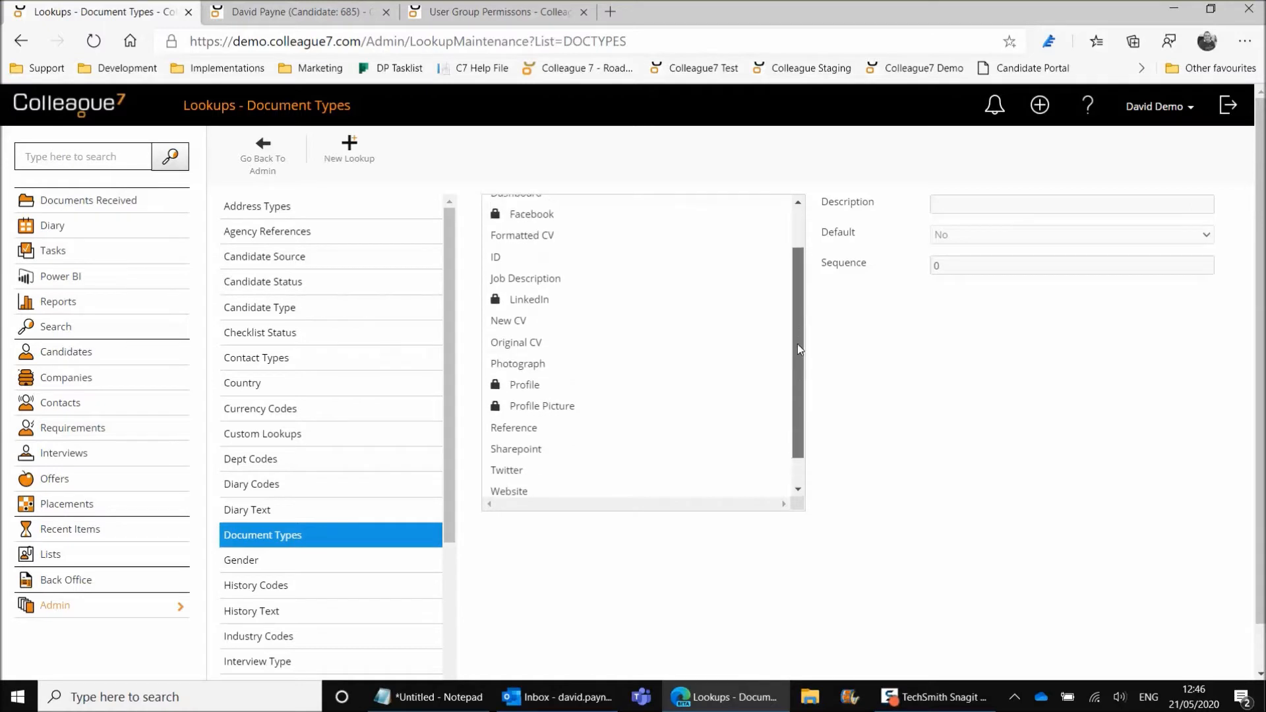
click(633, 349)
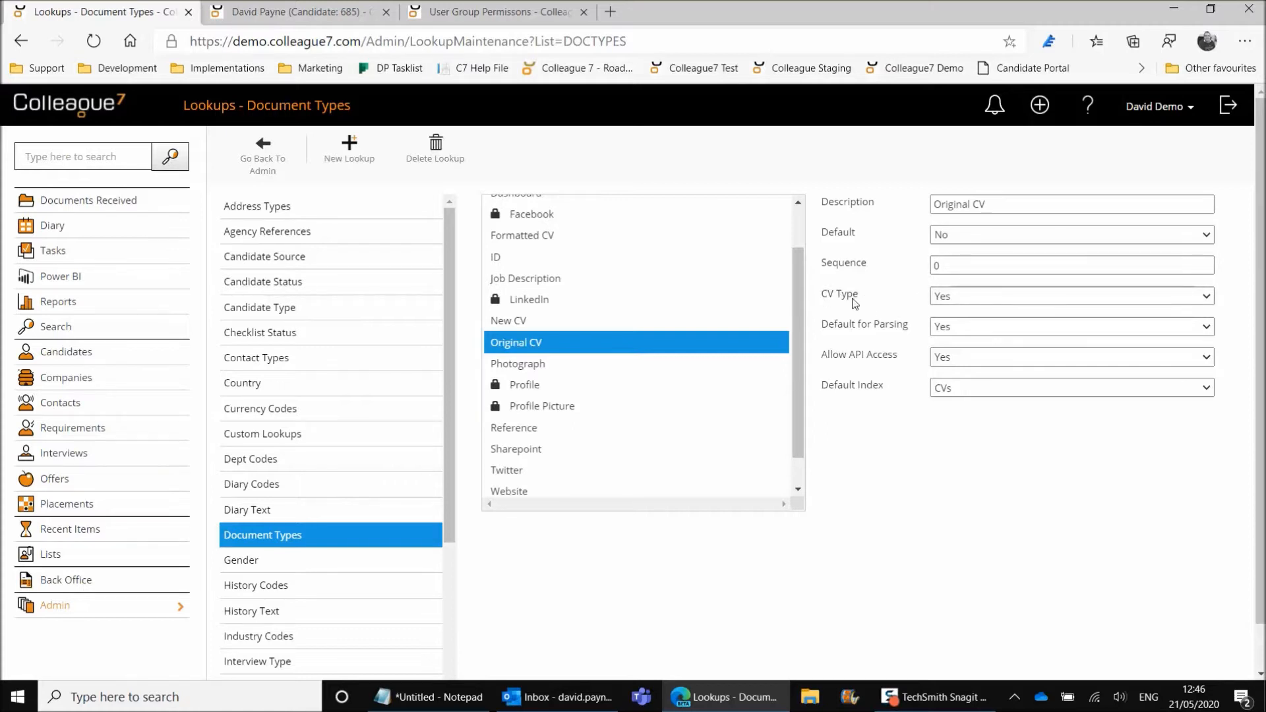
- Examine the CV Type options and the parsing and API access settings of the Original CV document type
click(954, 298)
click(966, 295)
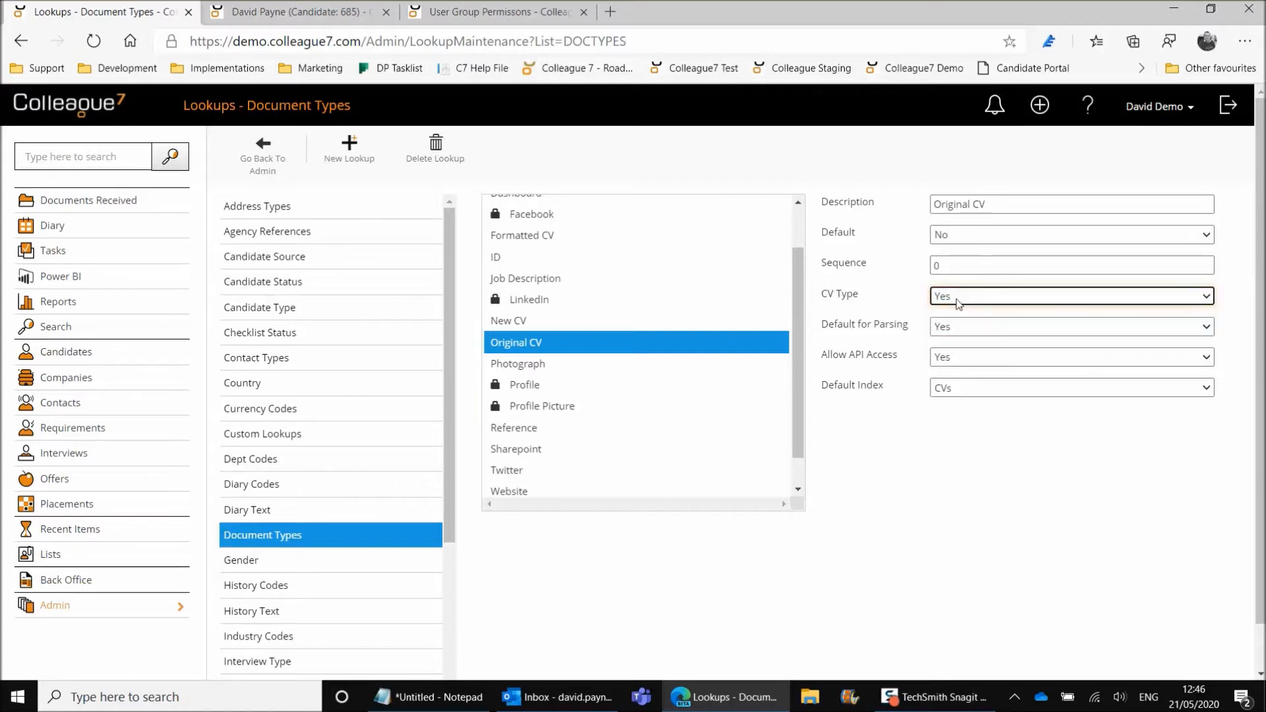
click(947, 299)
click(947, 299)
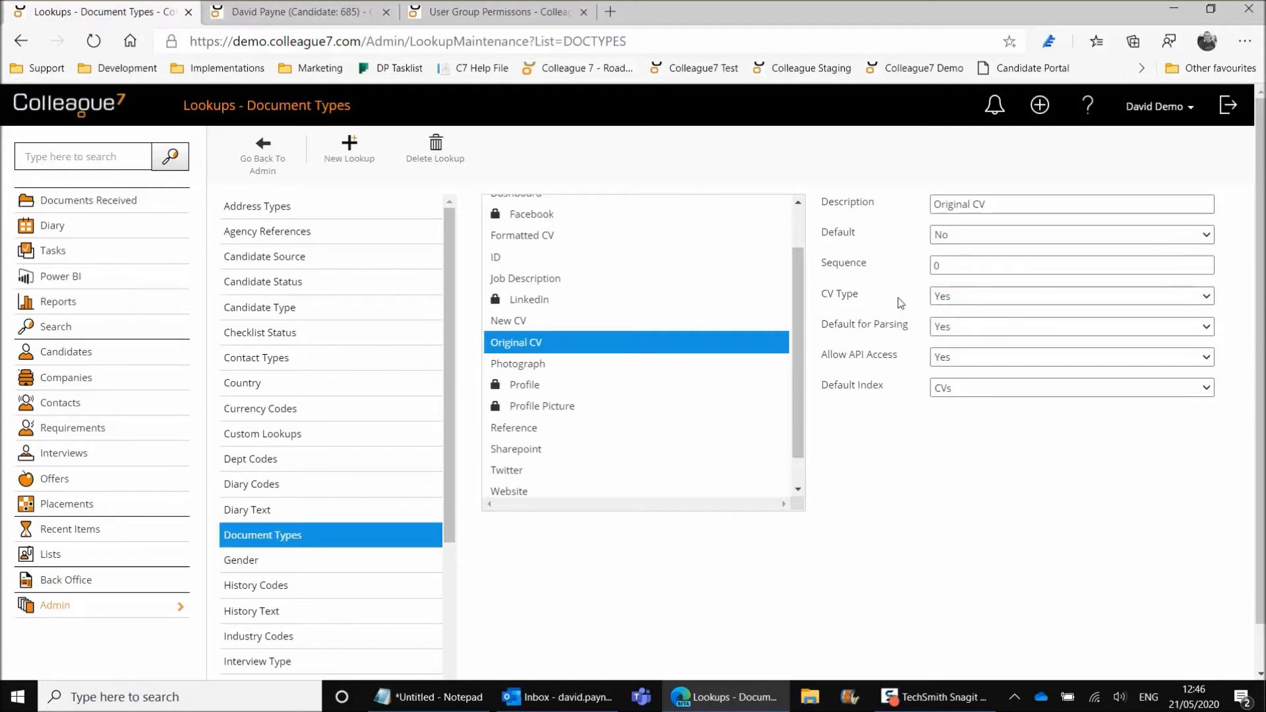
click(944, 298)
click(944, 301)
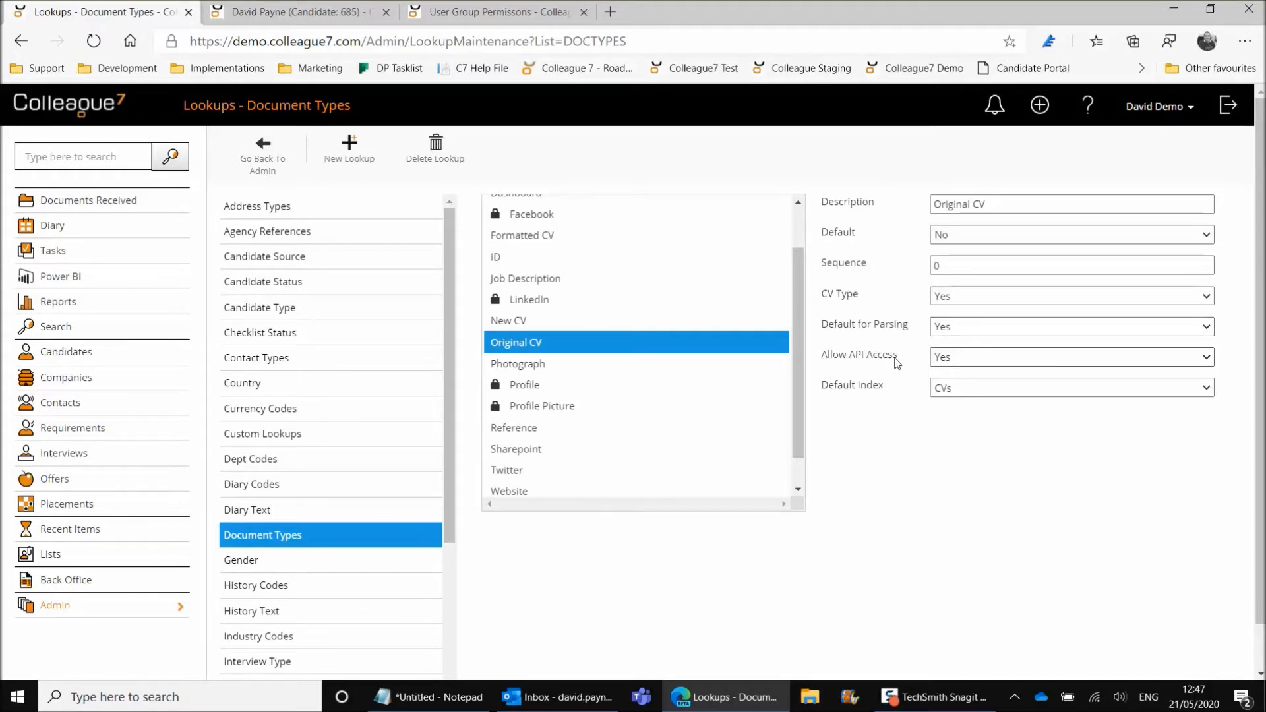
scroll(897, 363, down, 1)
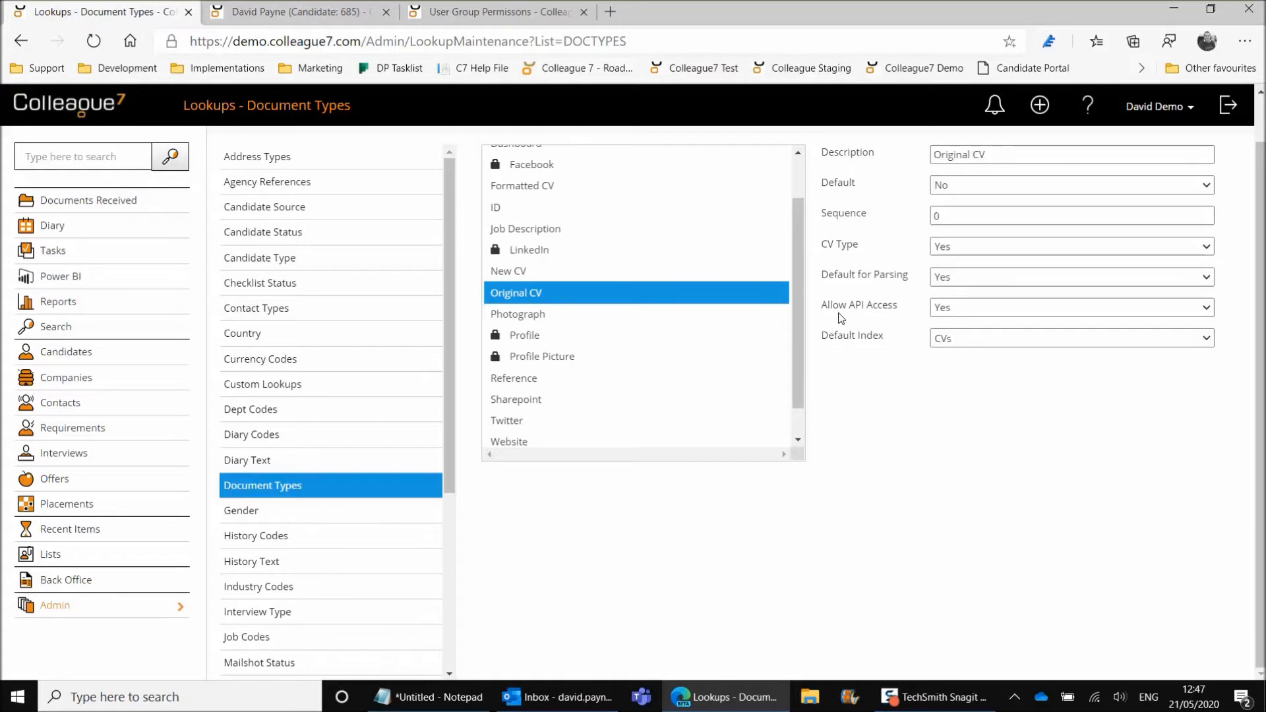
scroll(839, 318, up, 1)
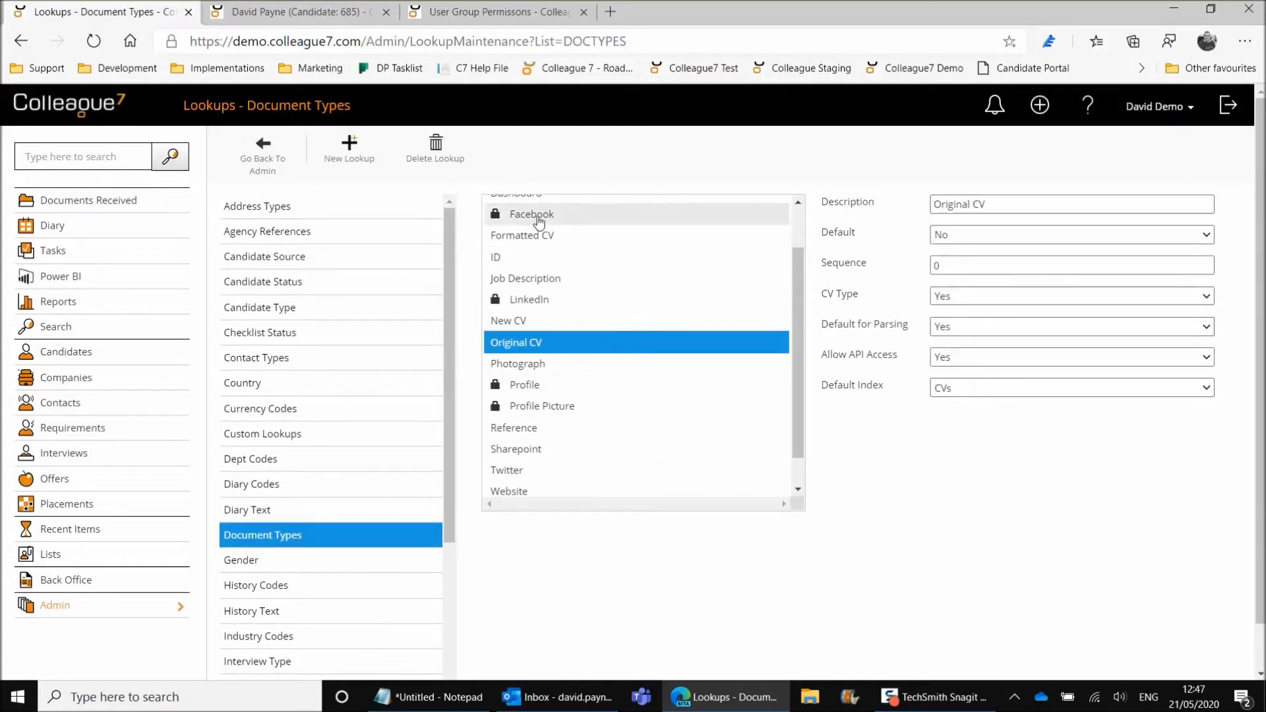
- Check the Default Index options of the Original CV document type, keeping CVs selected
click(963, 388)
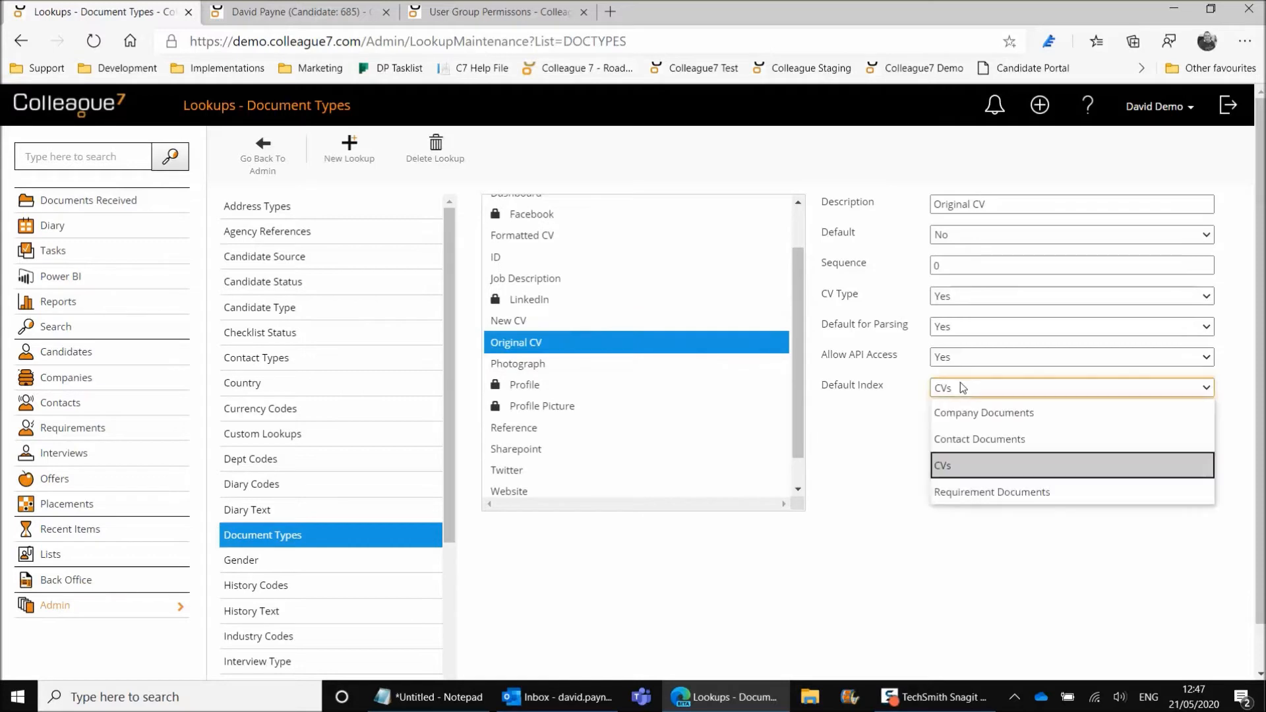
click(959, 390)
click(951, 469)
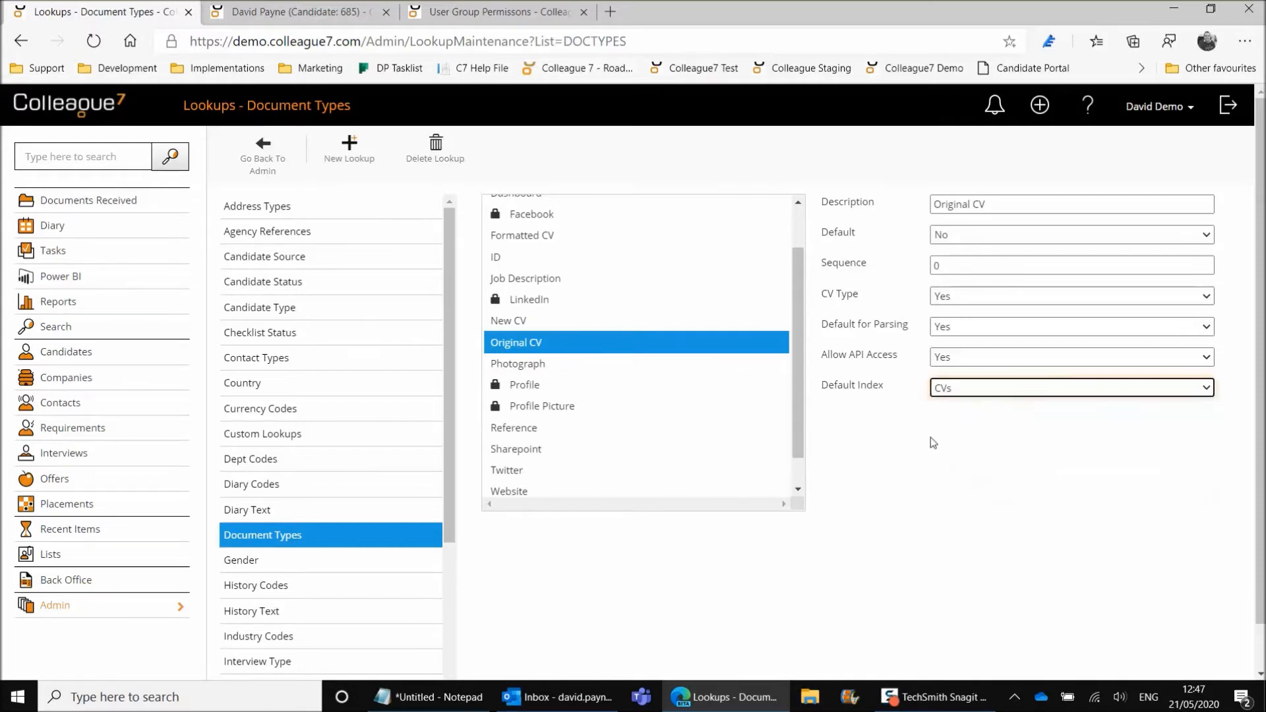
- Go through the Default Index choices for the Original CV document type again and reselect CVs
click(956, 395)
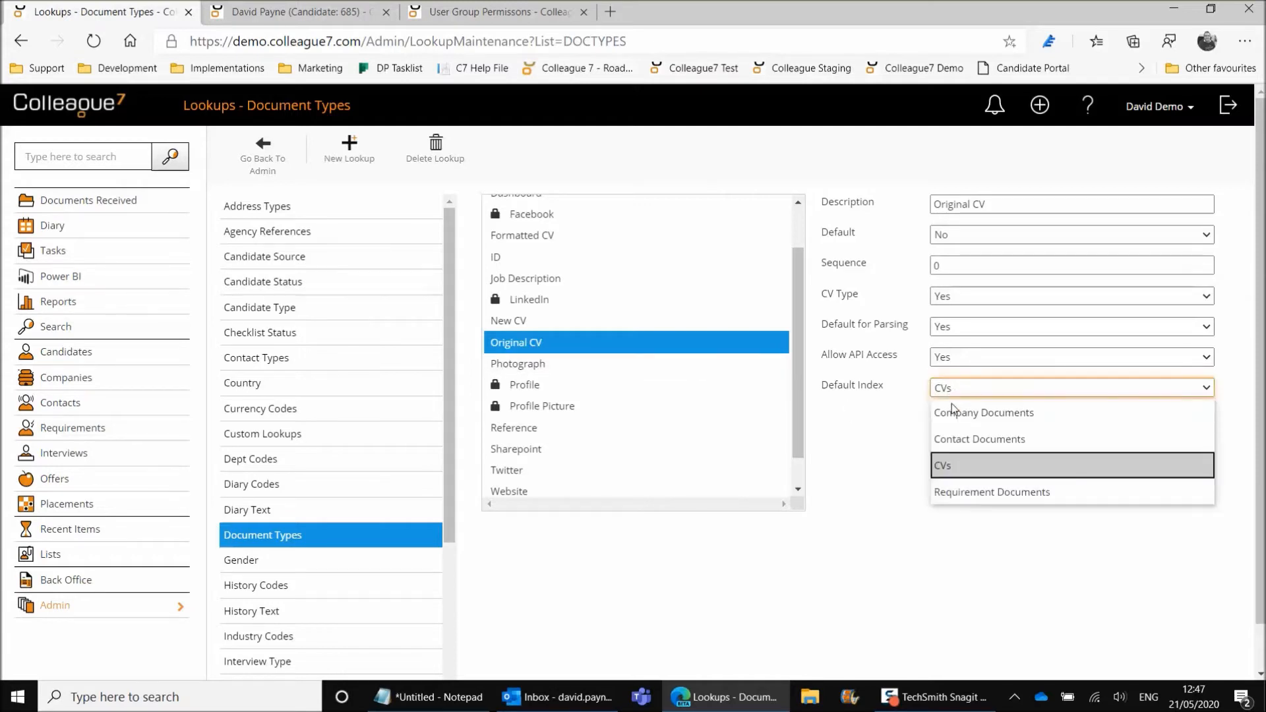
click(955, 466)
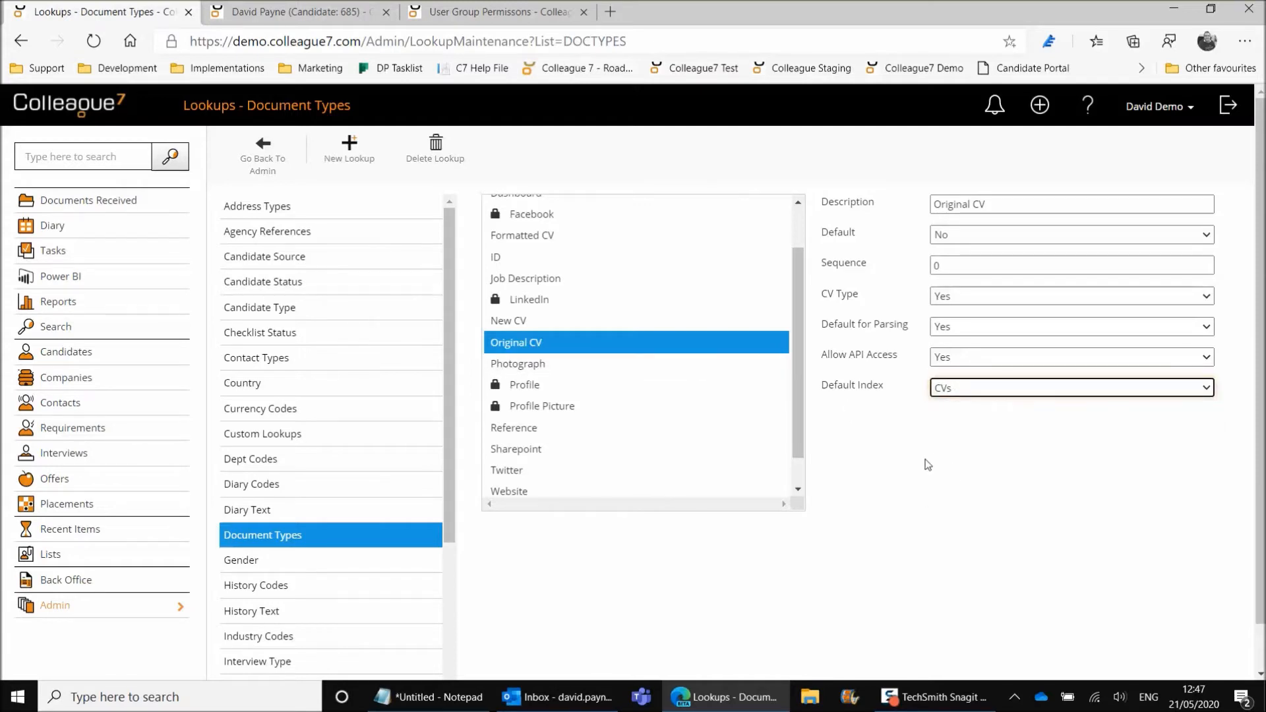
click(967, 395)
click(957, 468)
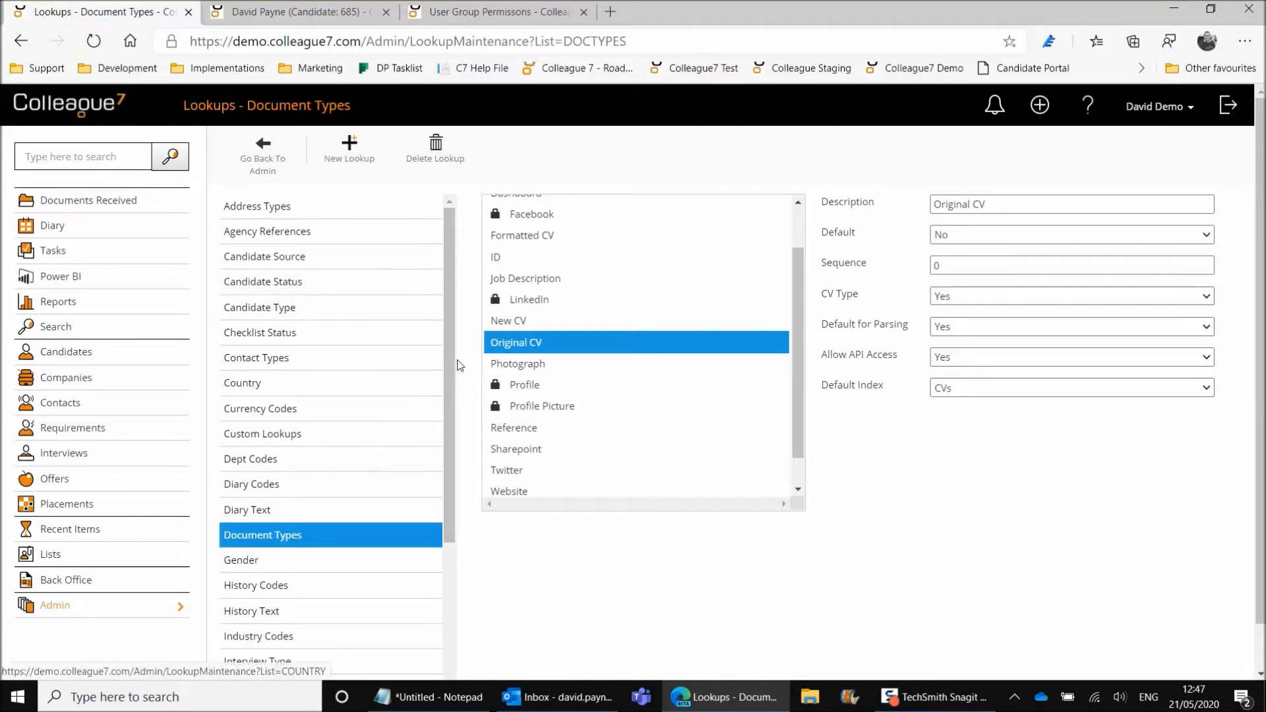
- Open the History Codes lookup list and view the settings of the Alert Text Changed code
scroll(450, 493, down, 3)
click(273, 381)
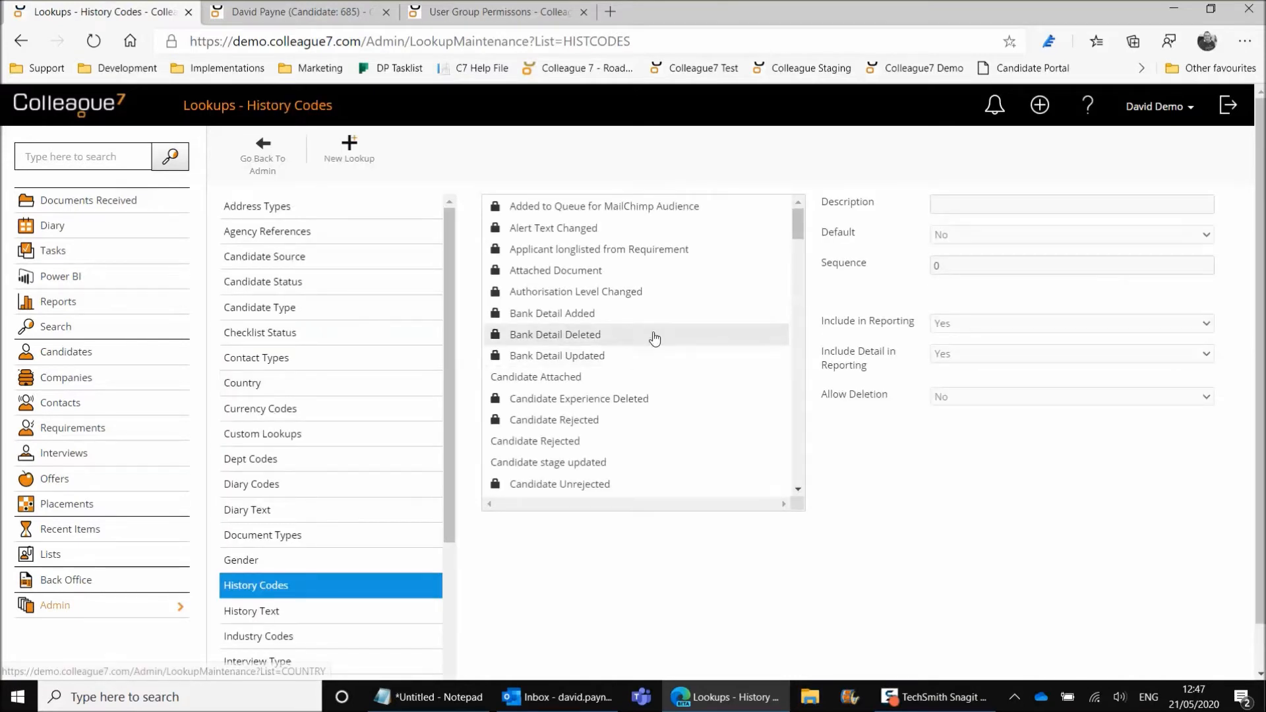
drag(794, 222, 797, 231)
scroll(565, 231, up, 2)
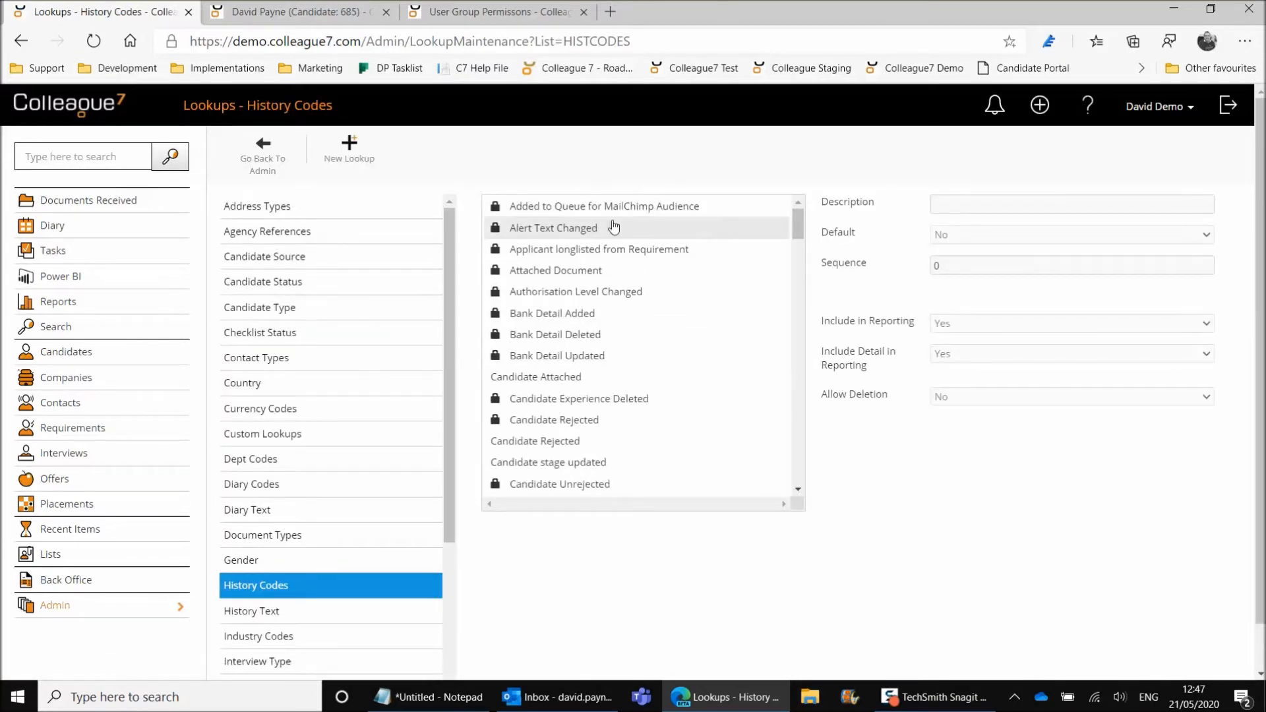
click(519, 211)
click(516, 228)
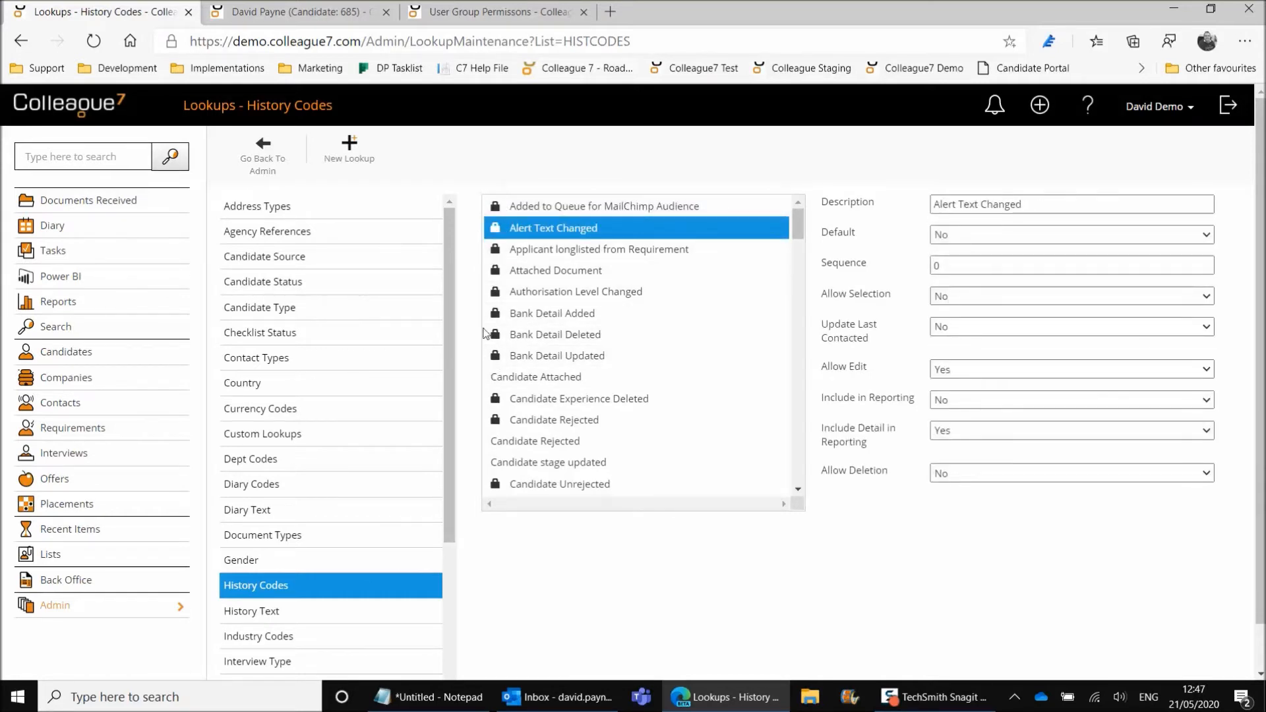
- Compare the settings of the Added to Queue for MailChimp Audience, Applicant longlisted from Requirement, Candidate Attached and Bank Detail Deleted history codes
click(567, 208)
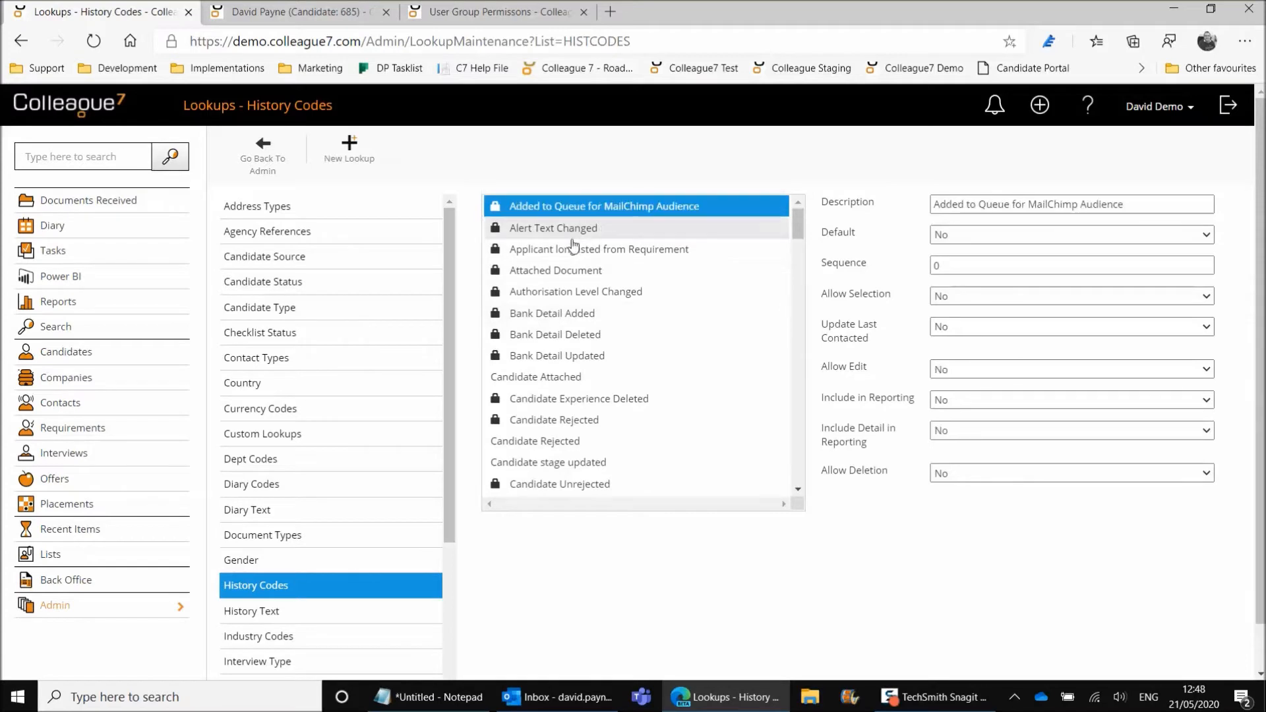
click(572, 250)
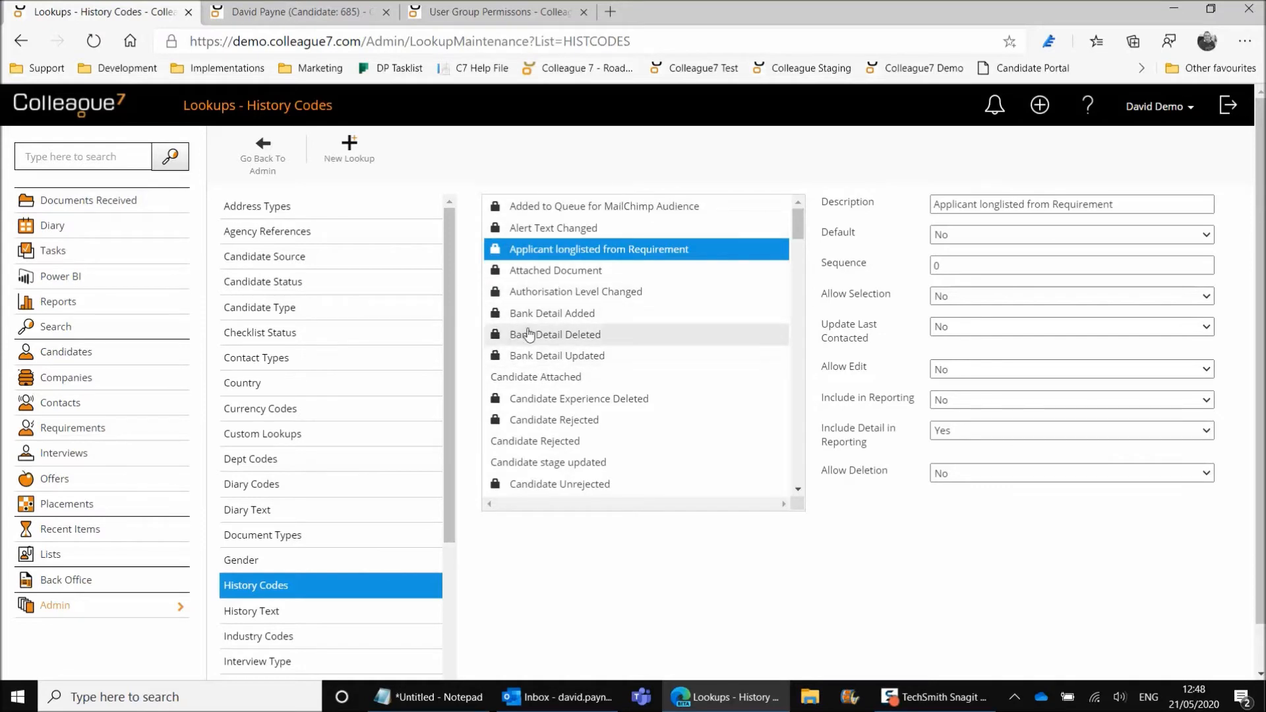
click(551, 381)
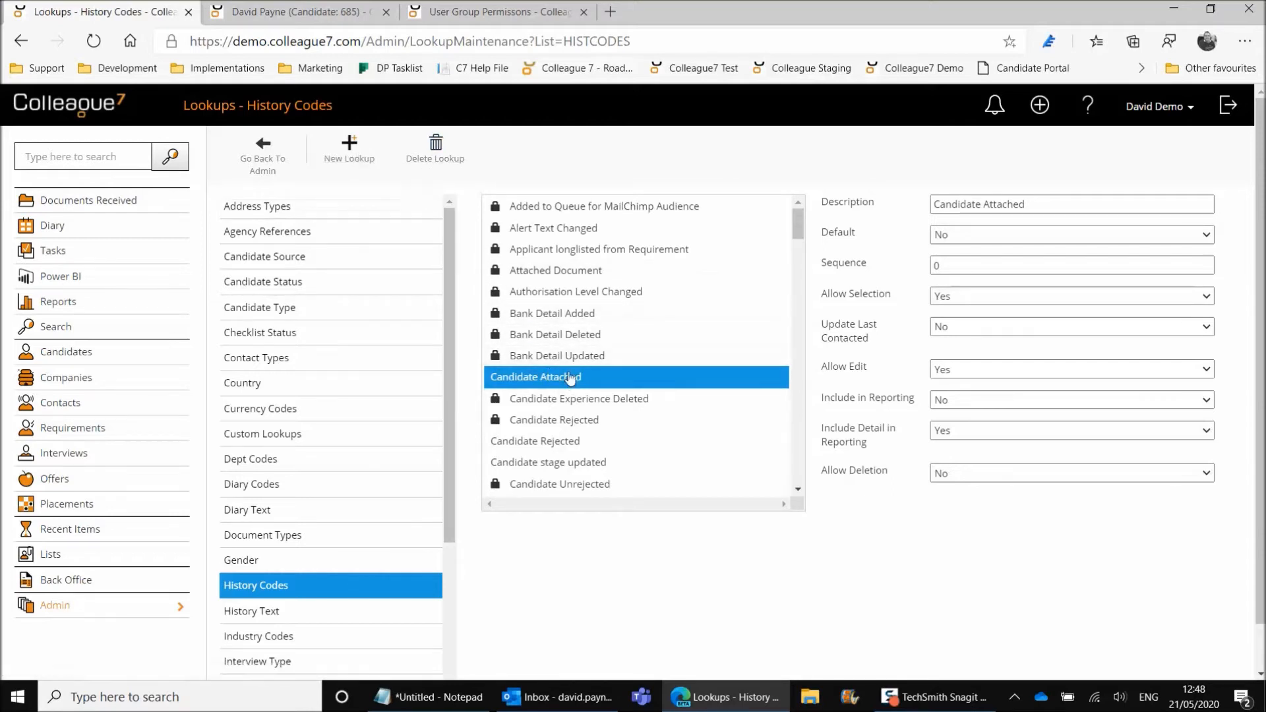
click(560, 337)
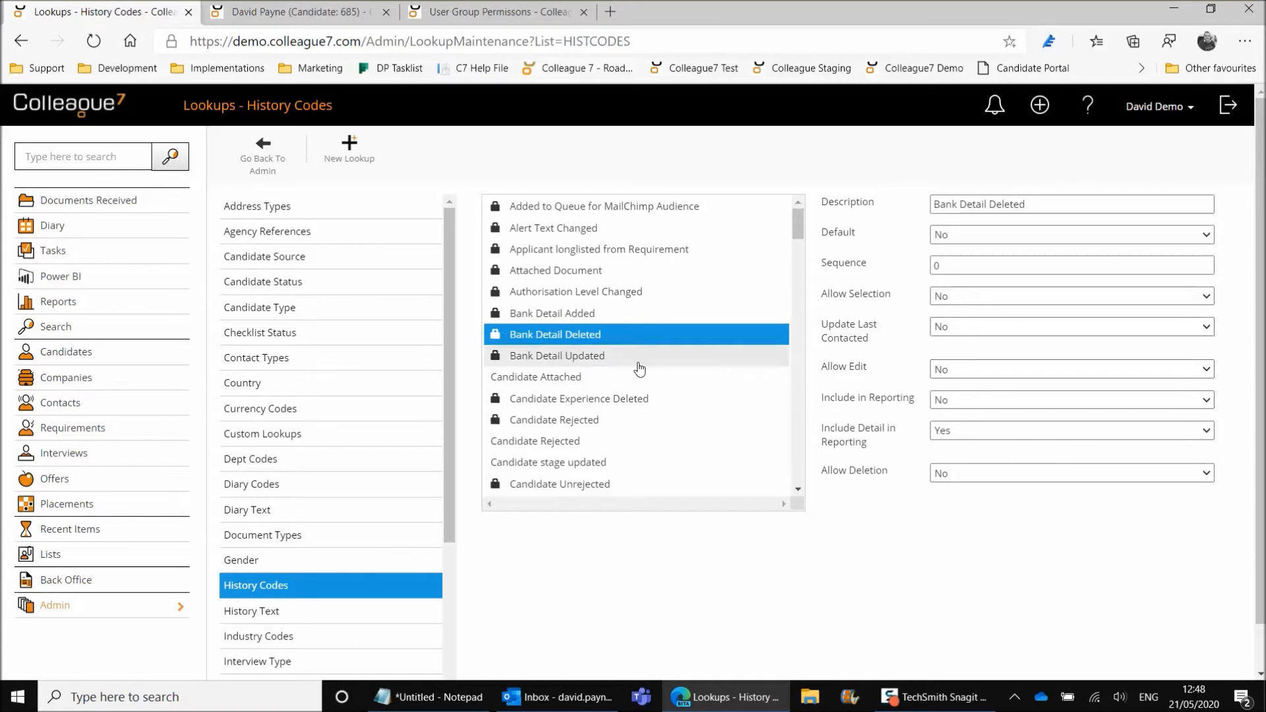
- Find the Telephone history code in the list and open its settings
scroll(646, 370, down, 2)
scroll(649, 375, down, 15)
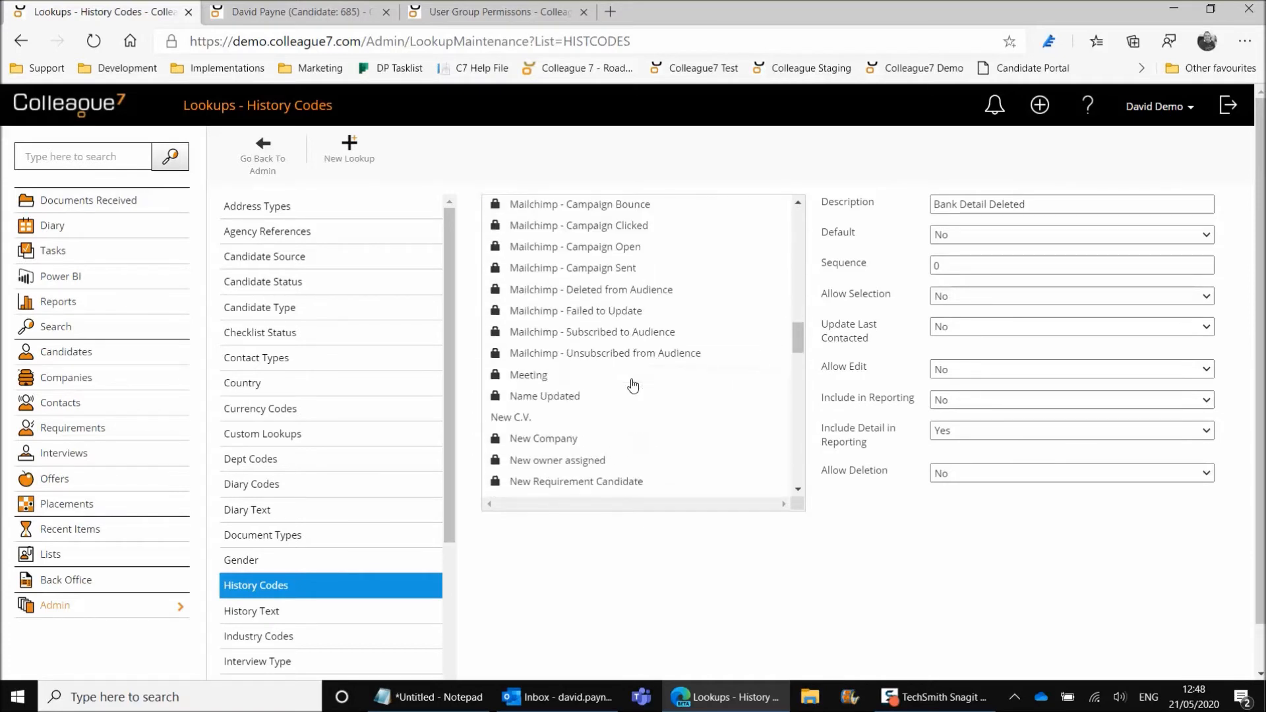
scroll(632, 385, down, 15)
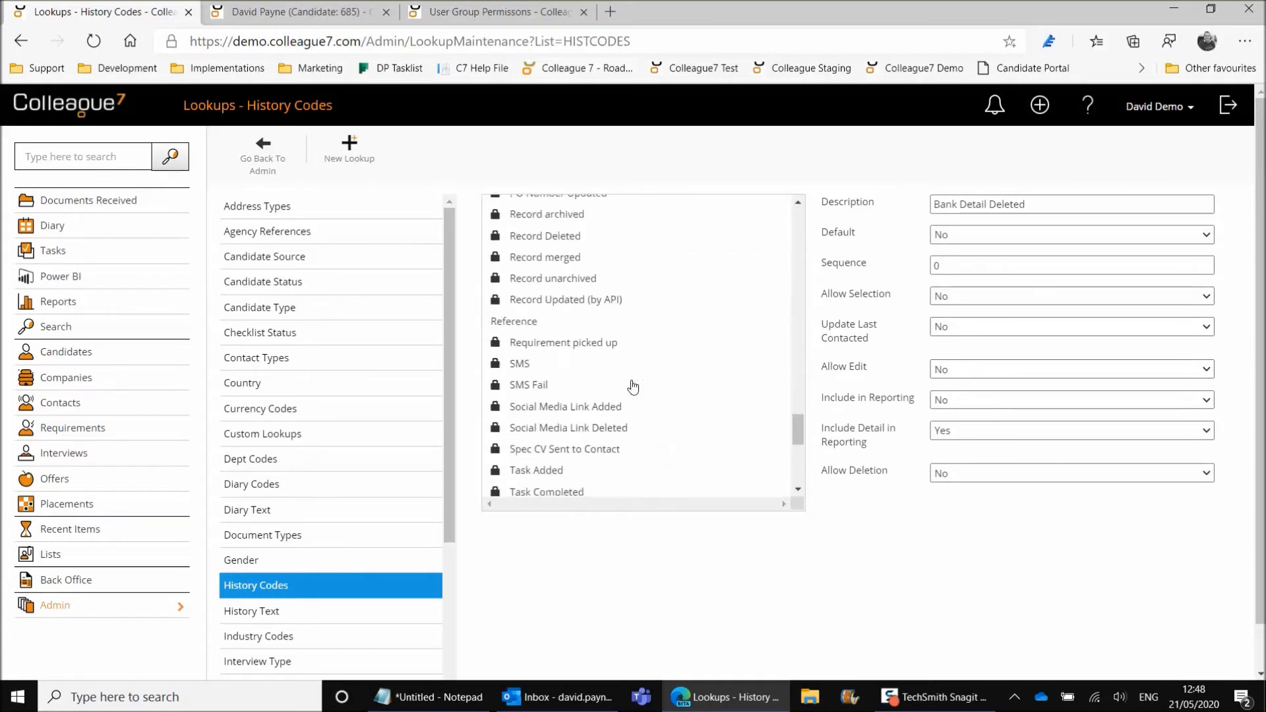
click(633, 379)
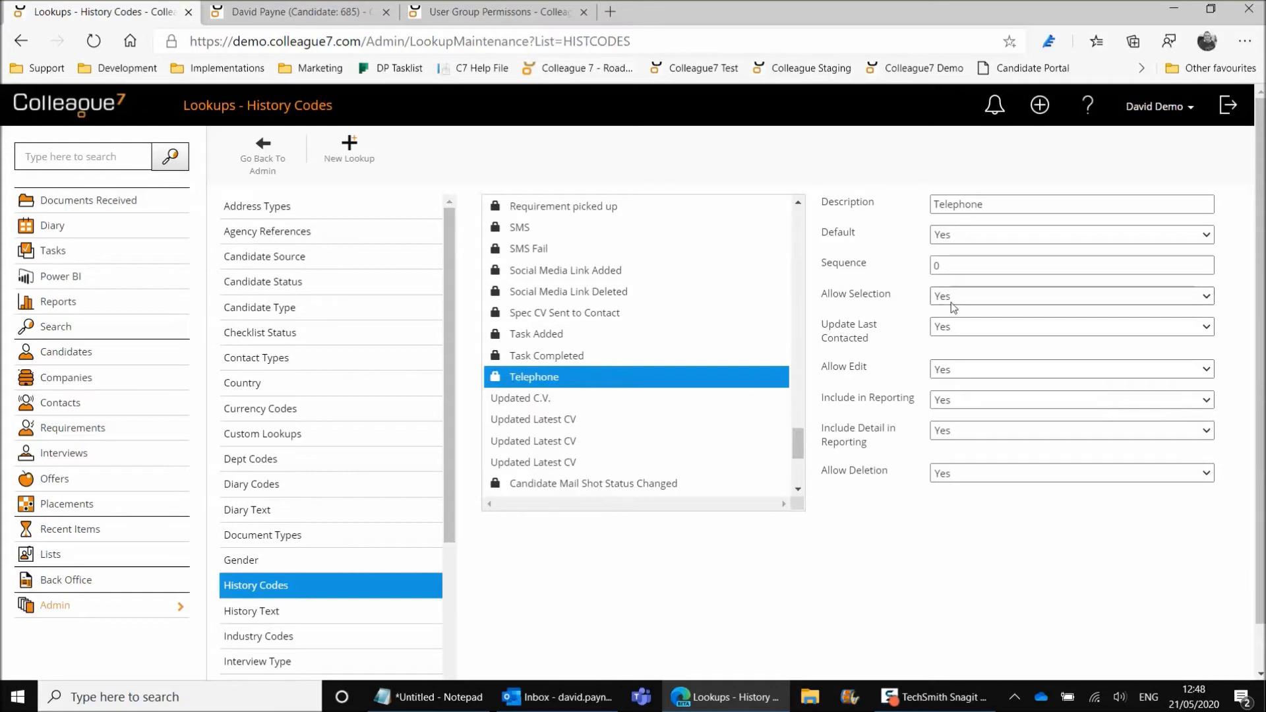
- Start a new history entry on the open candidate record and check its Type options, keeping Telephone selected
click(329, 12)
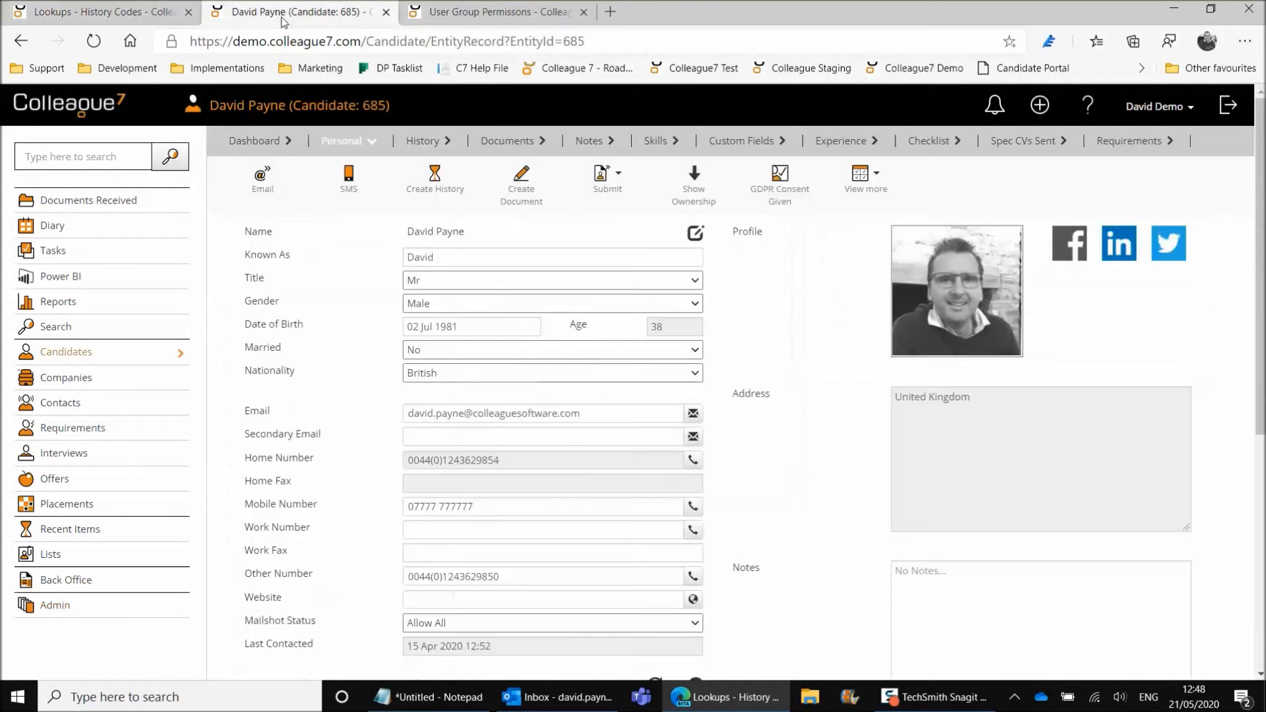
click(433, 190)
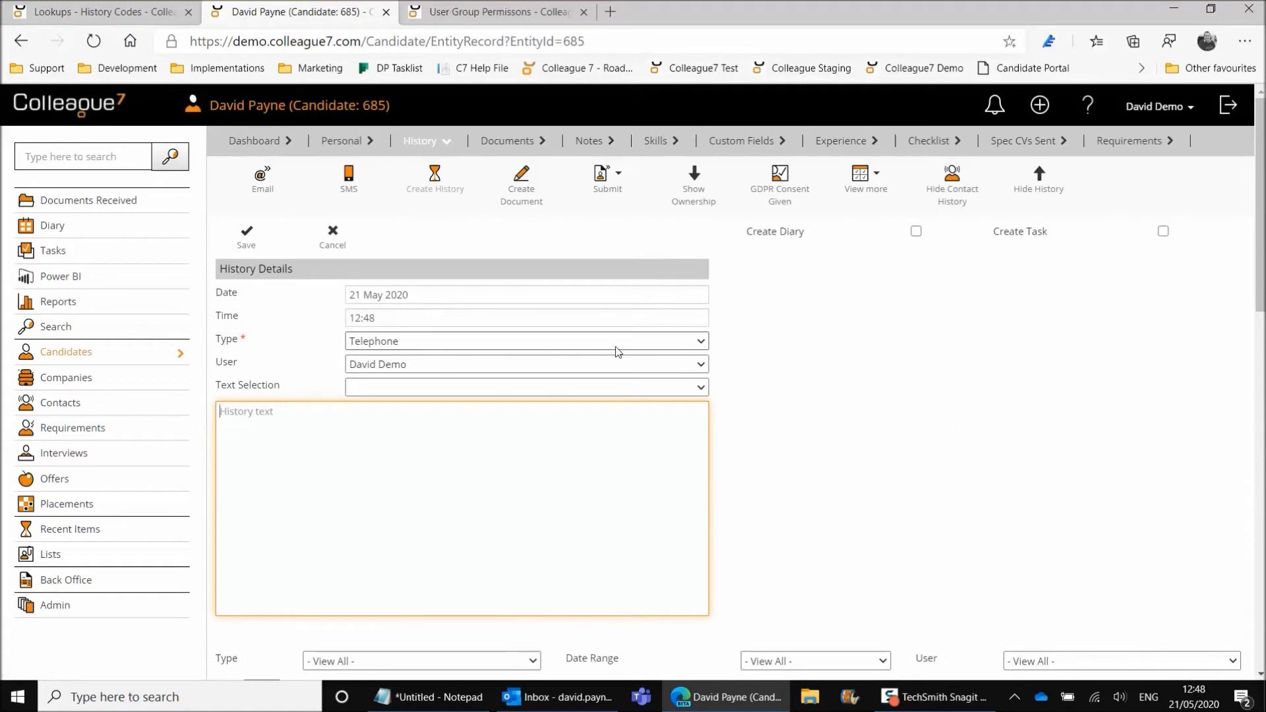
click(701, 341)
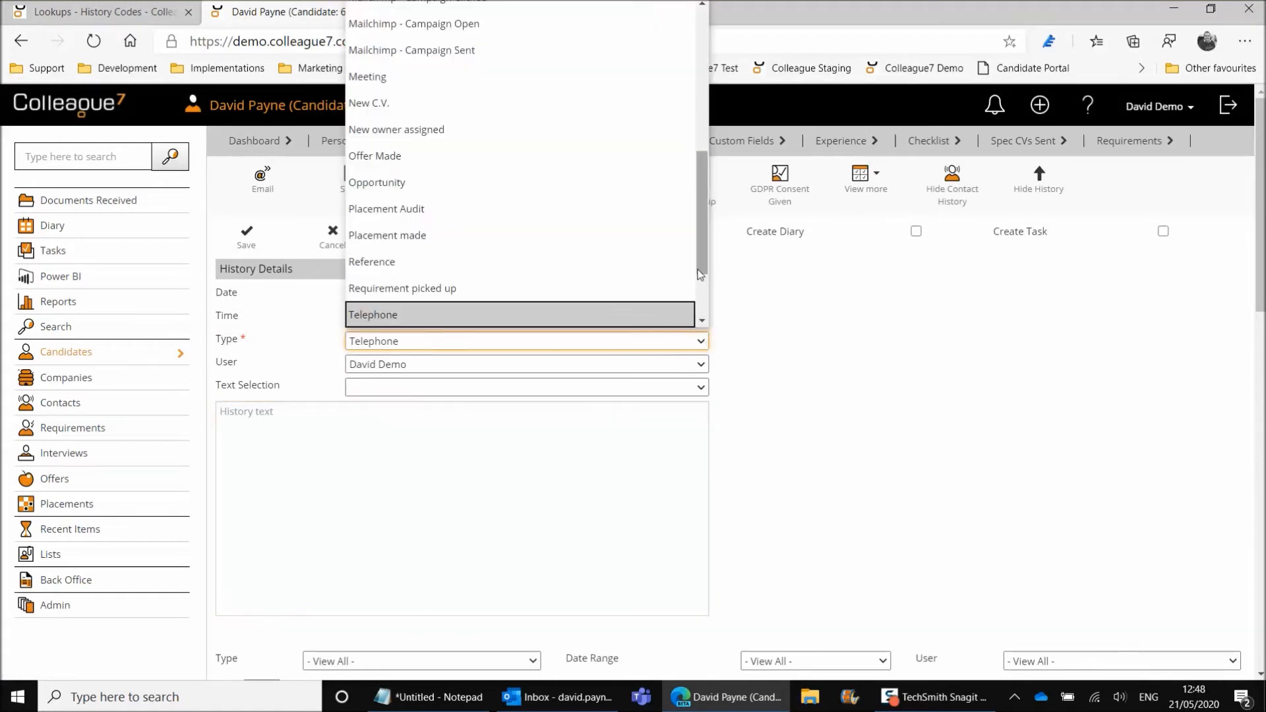
scroll(706, 261, up, 5)
scroll(706, 262, down, 5)
click(729, 317)
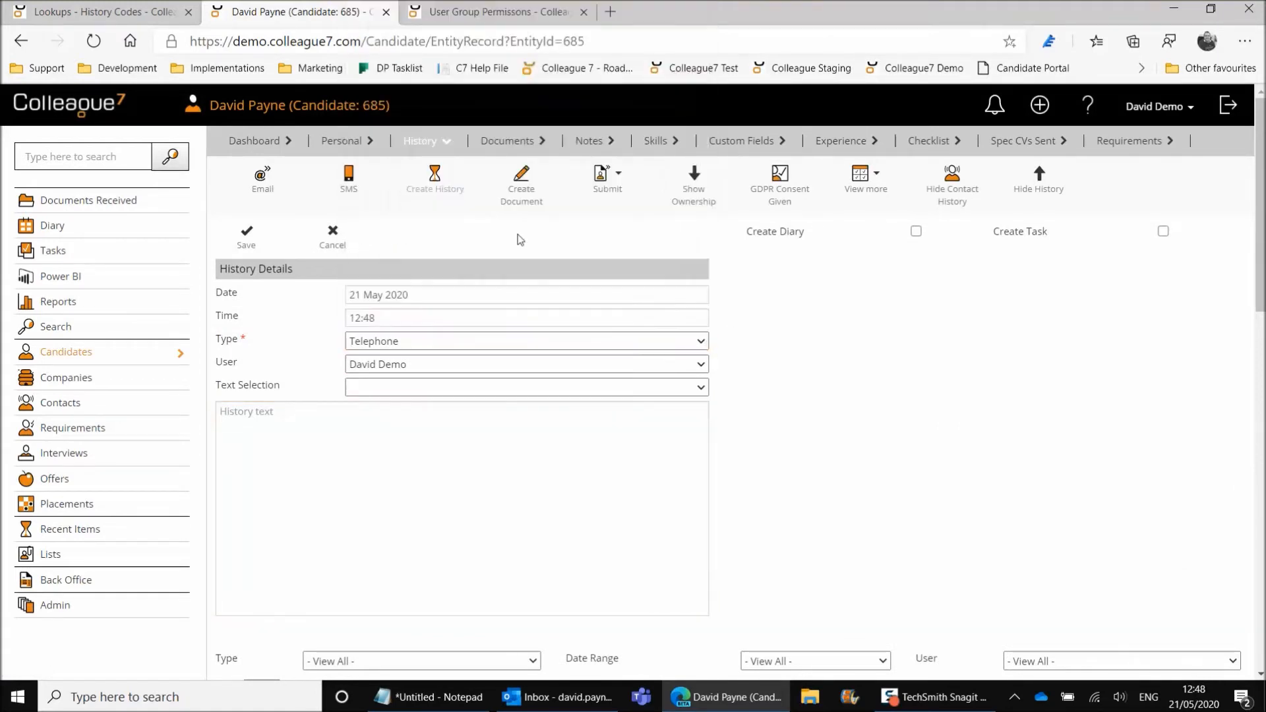
- Cancel the new history entry and check the Last Contacted field in the candidate's personal details
click(109, 13)
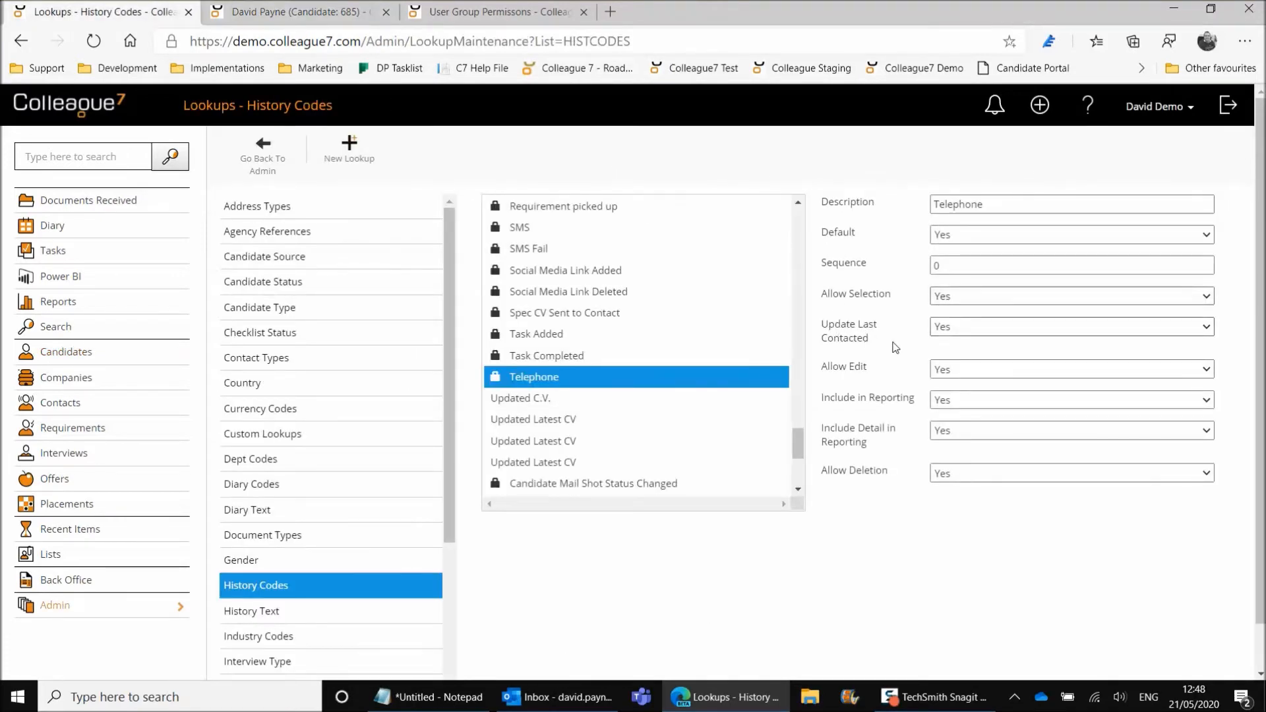
click(272, 10)
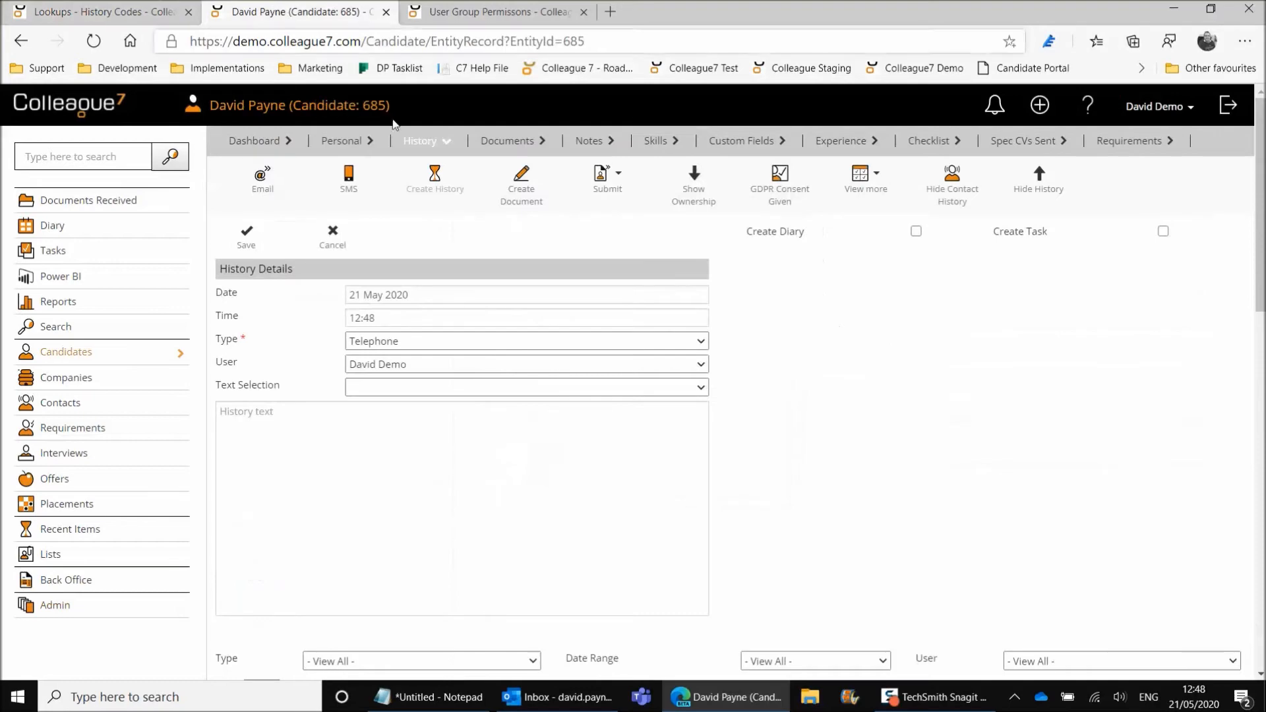
click(333, 239)
click(344, 142)
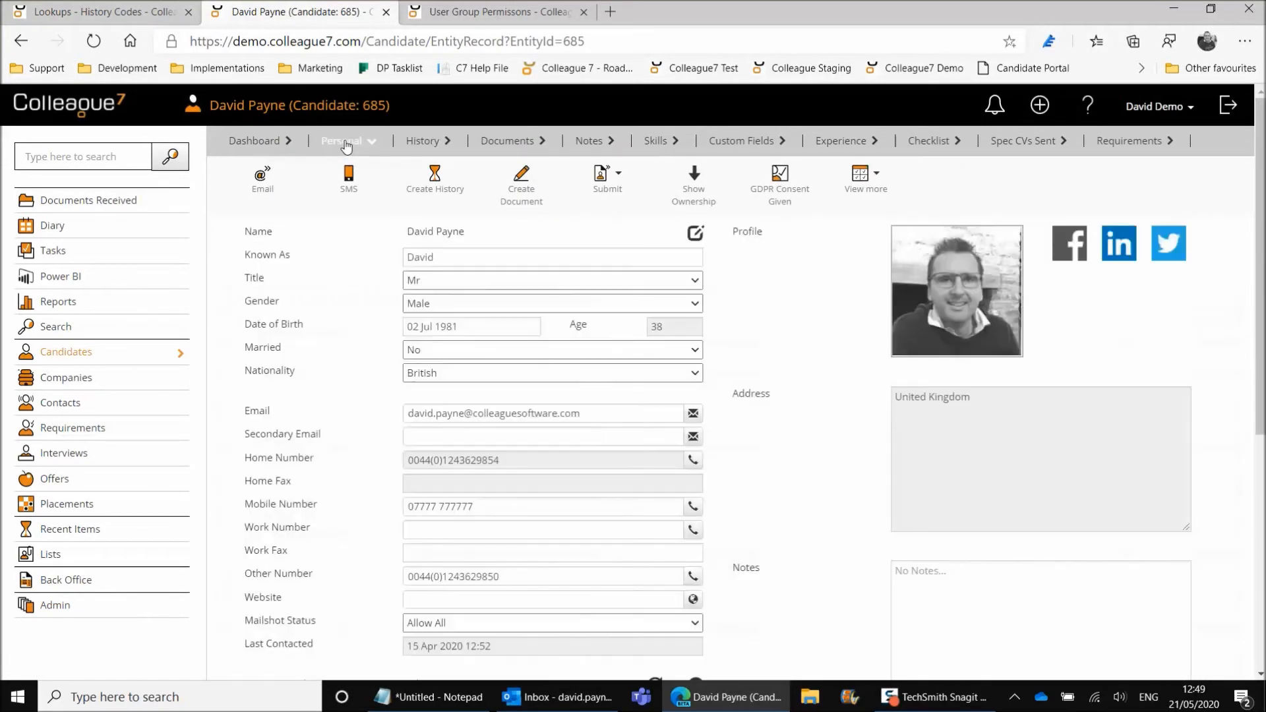
scroll(771, 449, down, 5)
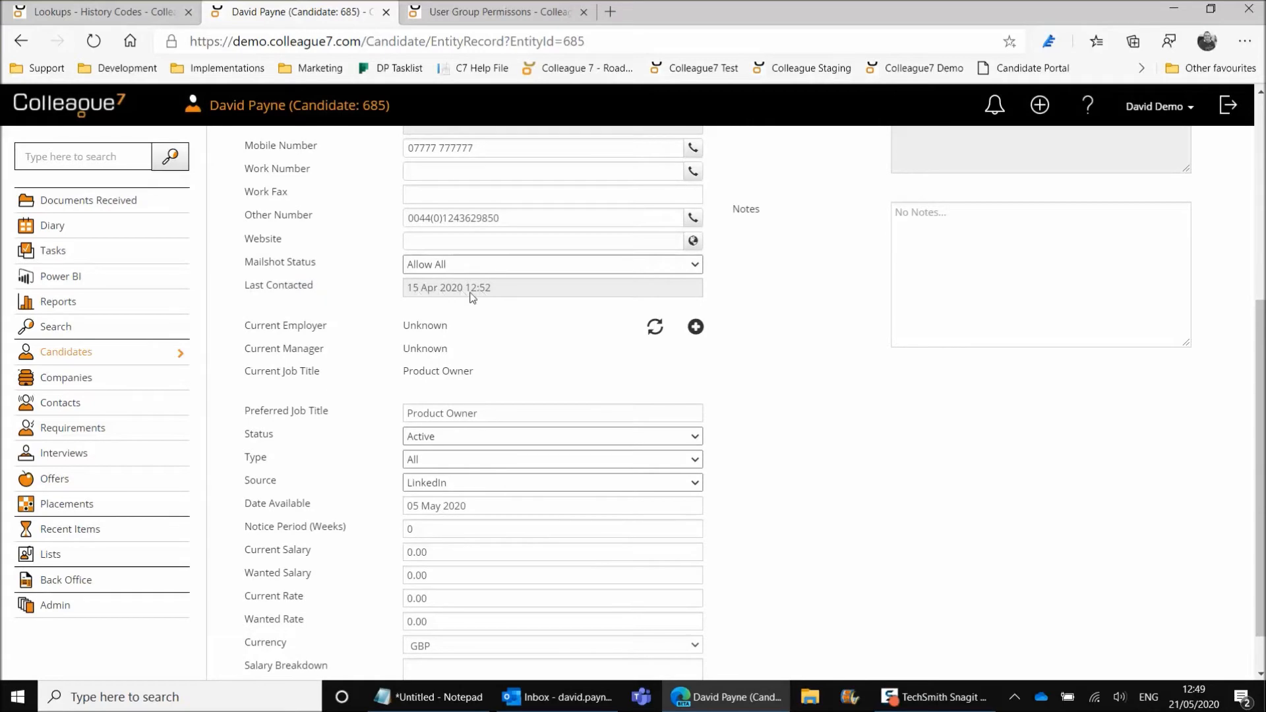
scroll(472, 297, up, 3)
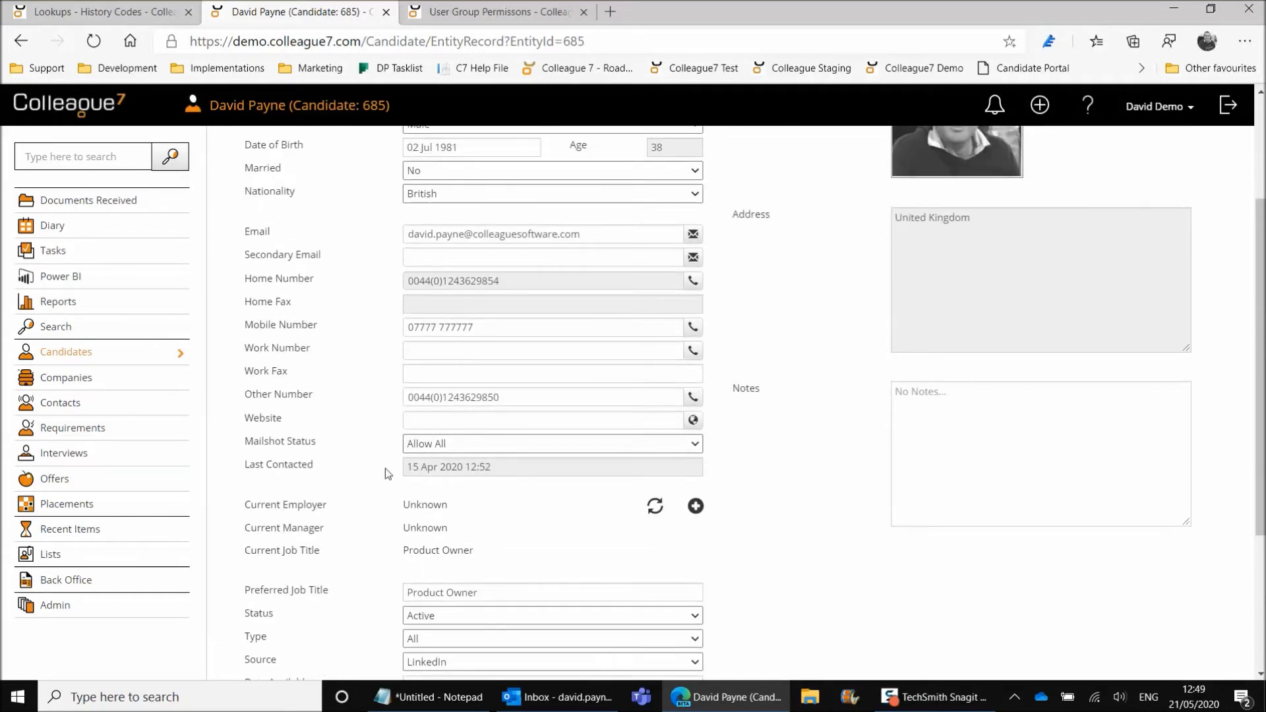
- Return to the Telephone history code and check its Allow Edit options, keeping Yes selected
click(180, 12)
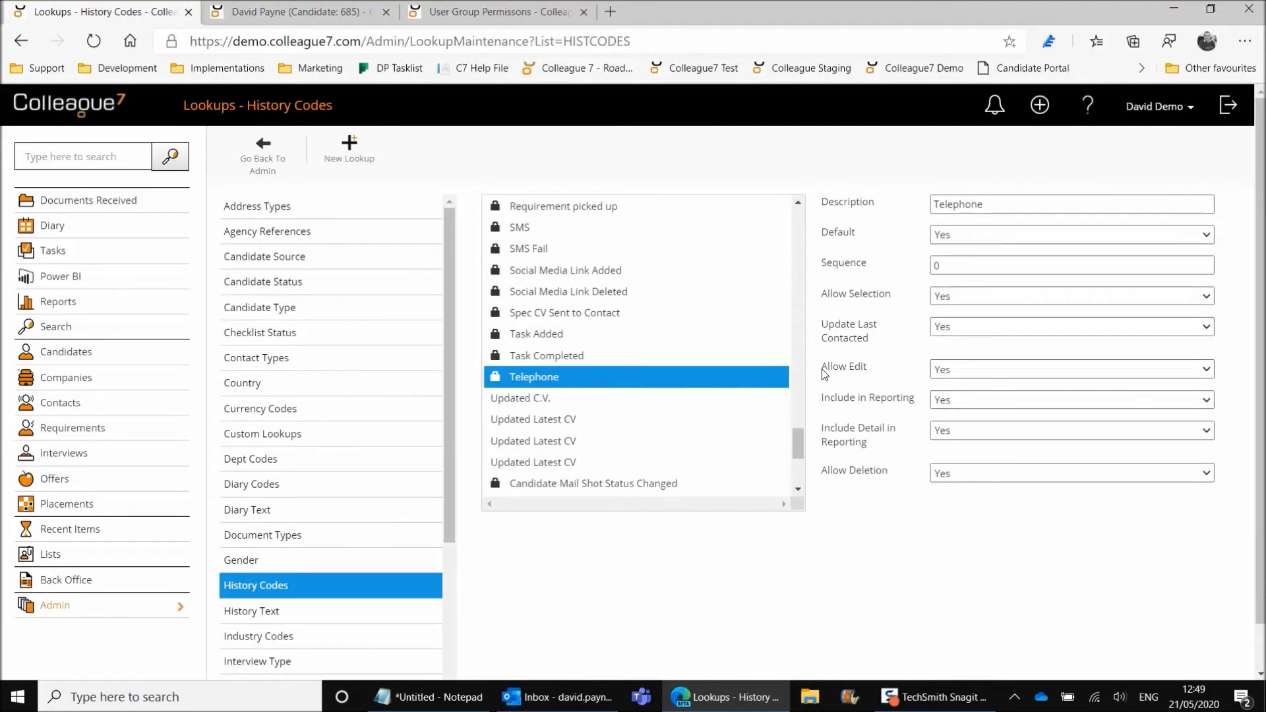
click(954, 368)
click(904, 370)
- Open the candidate's Telephone history entry of 19 May 2020 and add "test" to the end of its text
click(300, 11)
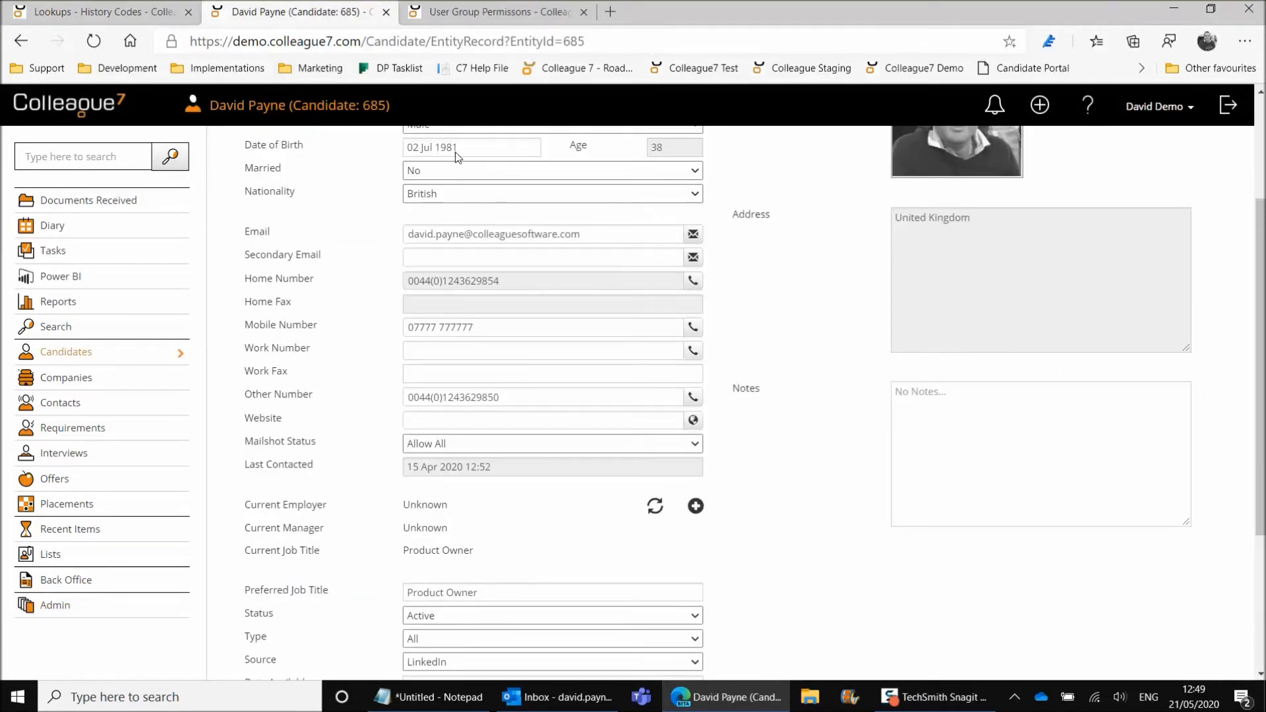
scroll(458, 156, up, 4)
click(424, 144)
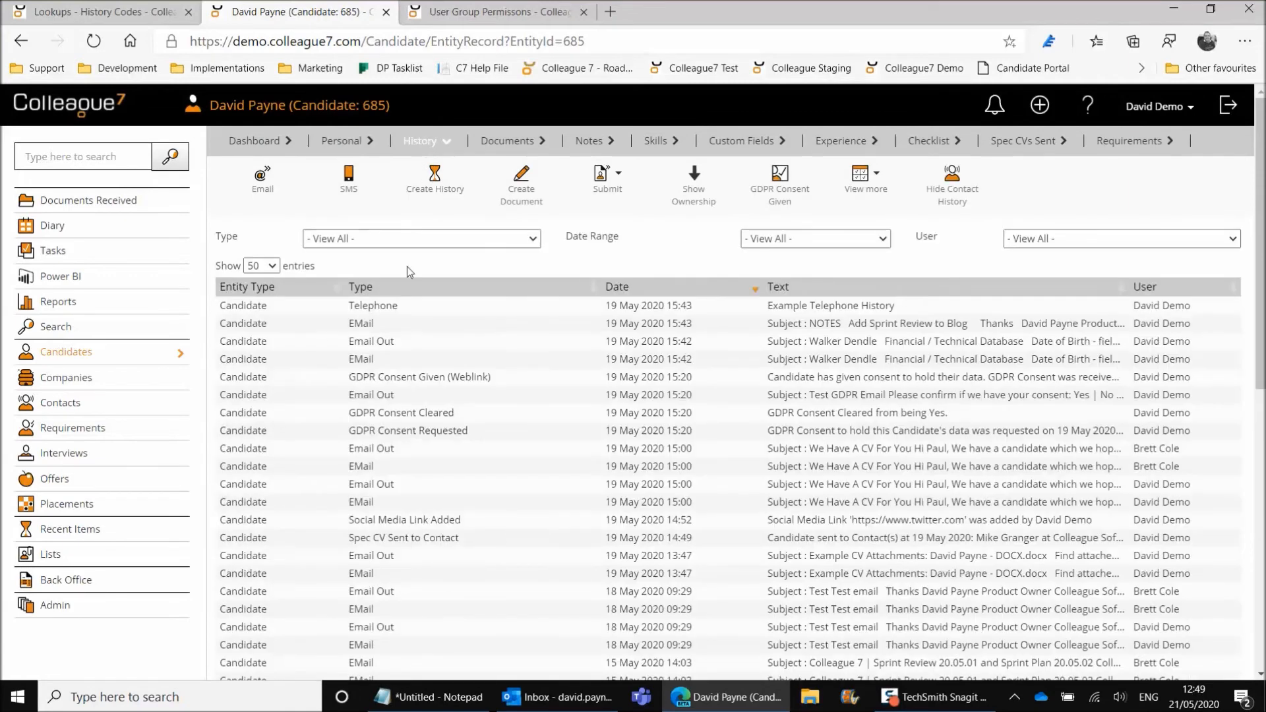
click(423, 306)
click(410, 414)
double_click(402, 468)
click(434, 471)
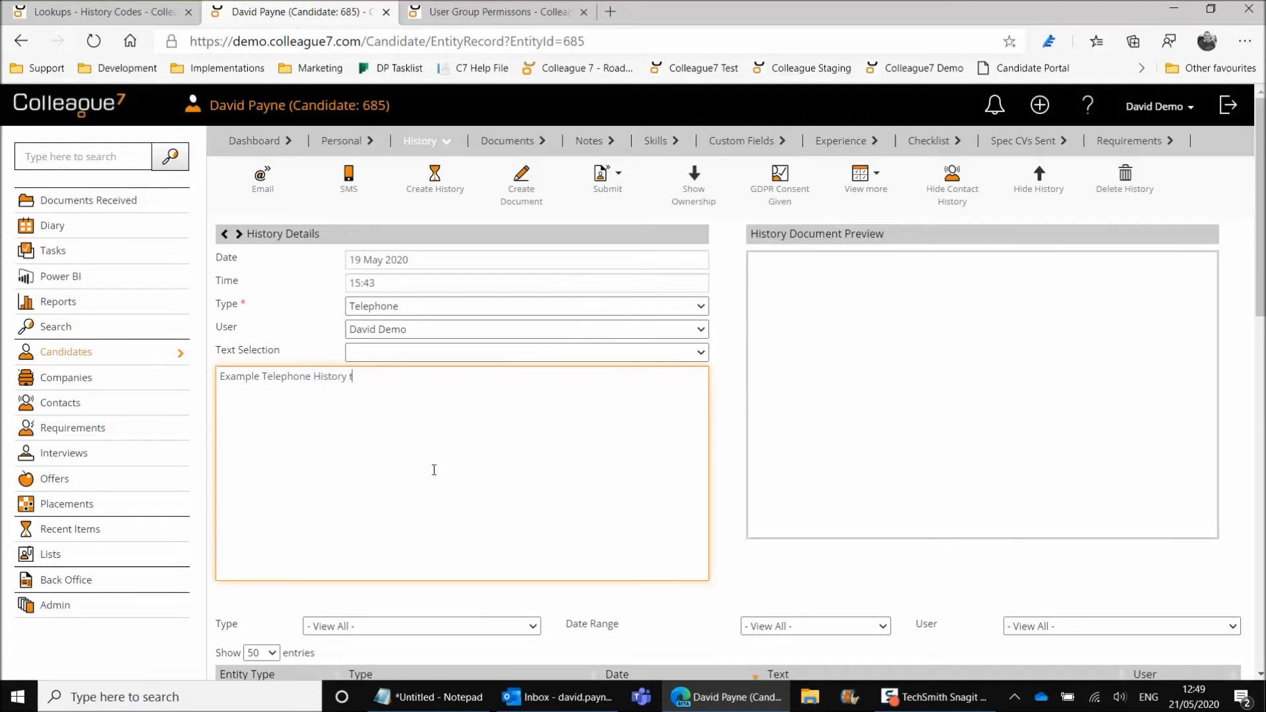
click(749, 442)
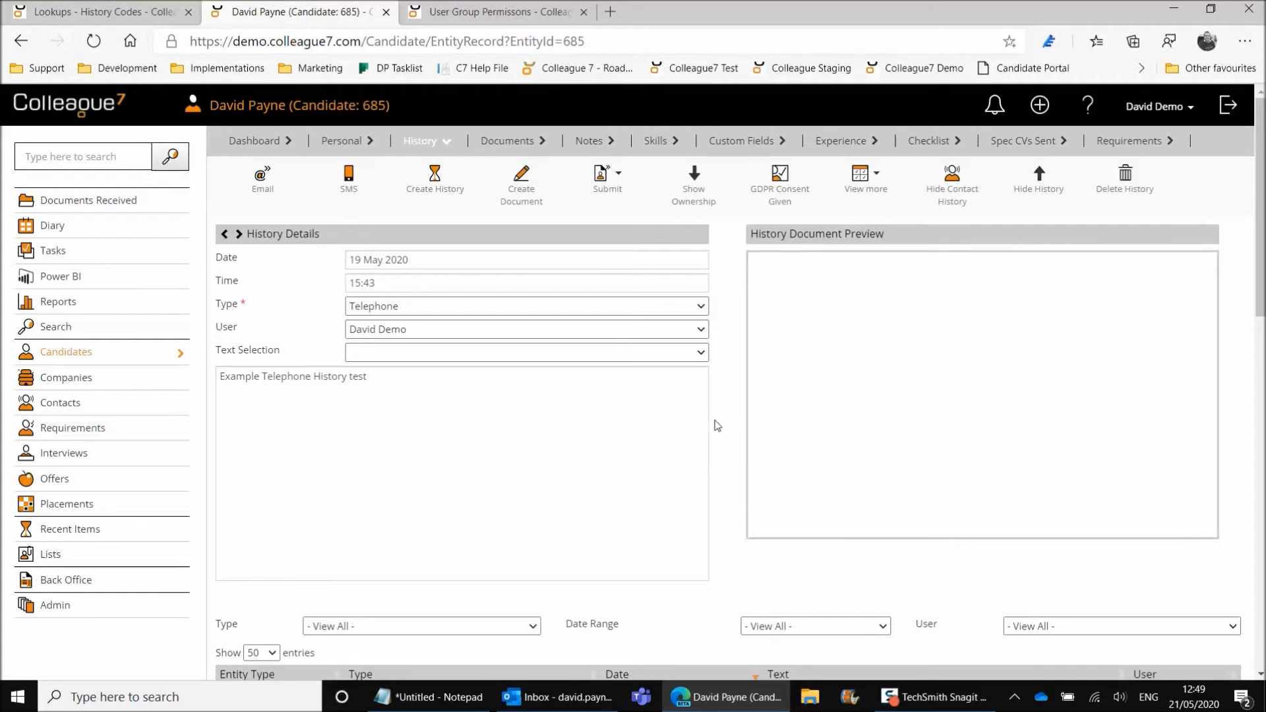
- Open the Global group in User Group Permissions and examine the Edit History Items and Delete History Items permissions
click(132, 11)
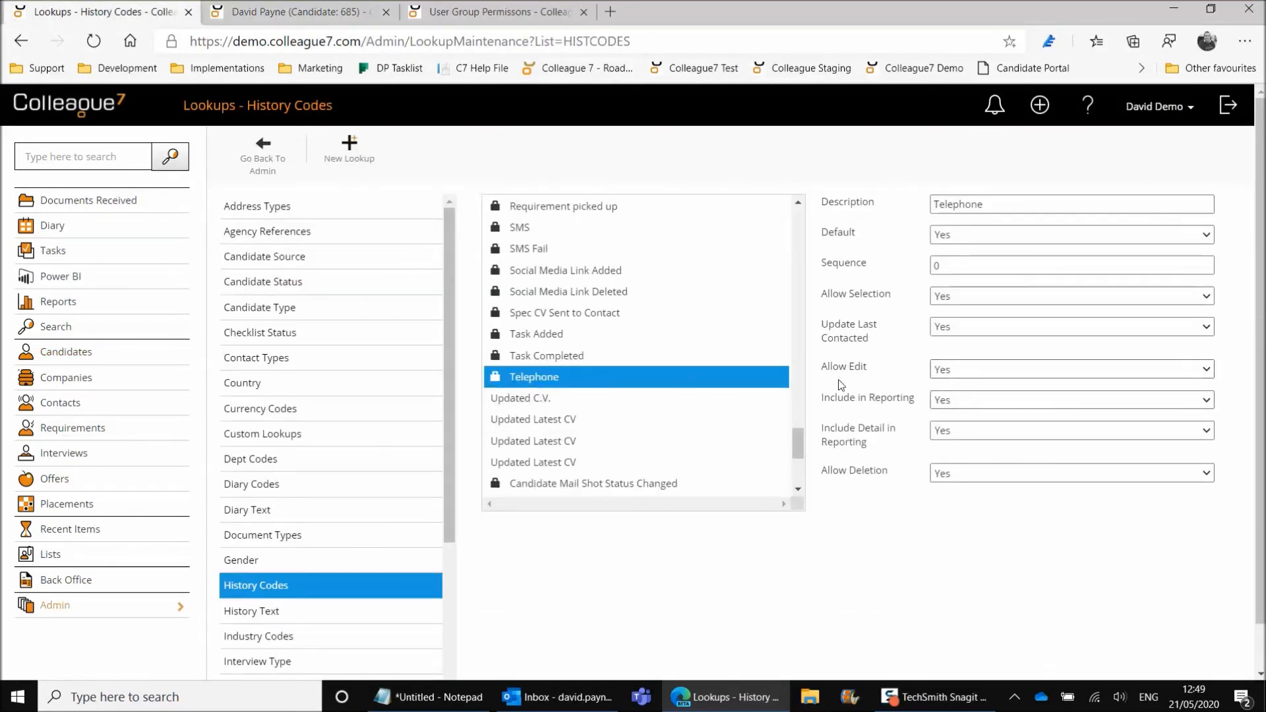
click(465, 12)
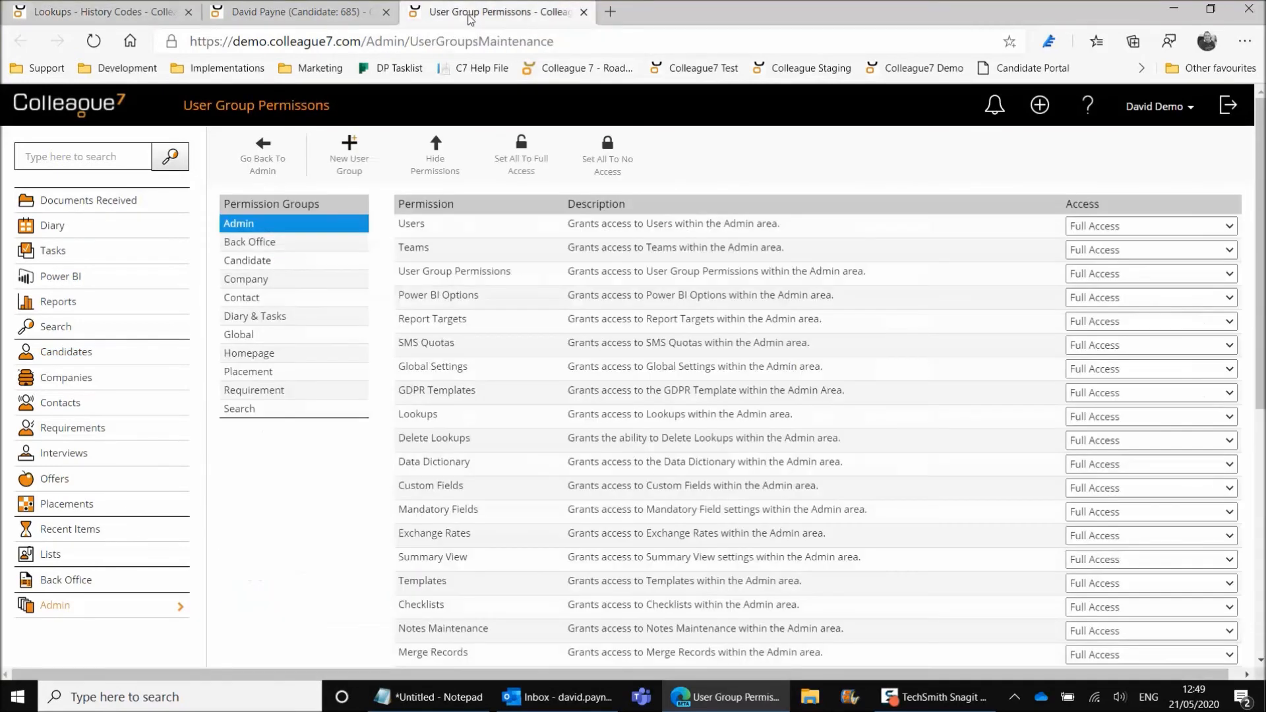
click(340, 11)
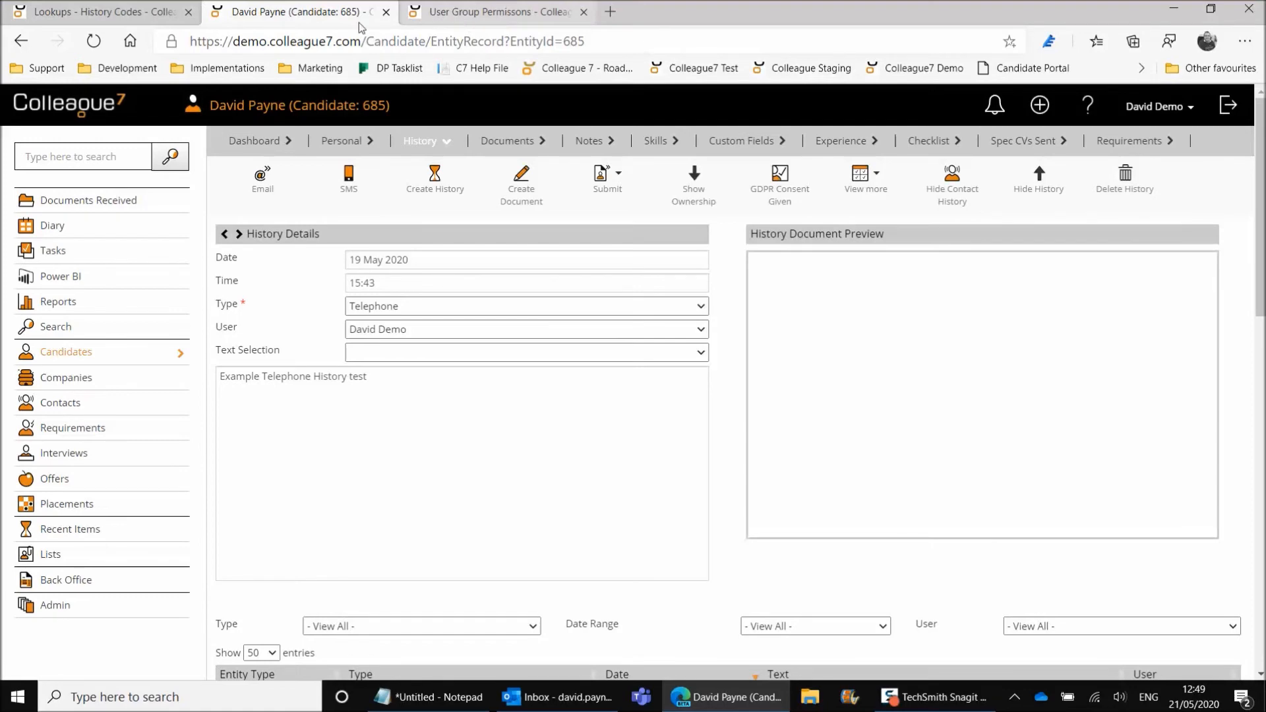
click(99, 11)
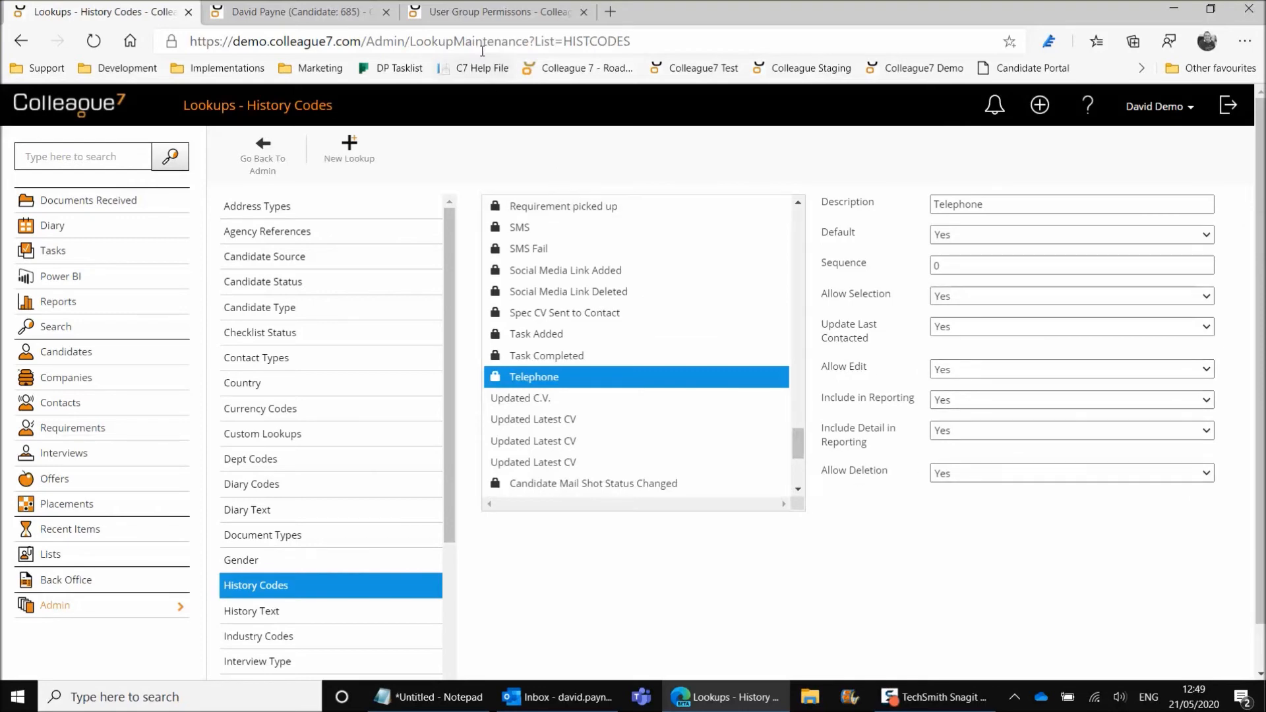
click(496, 16)
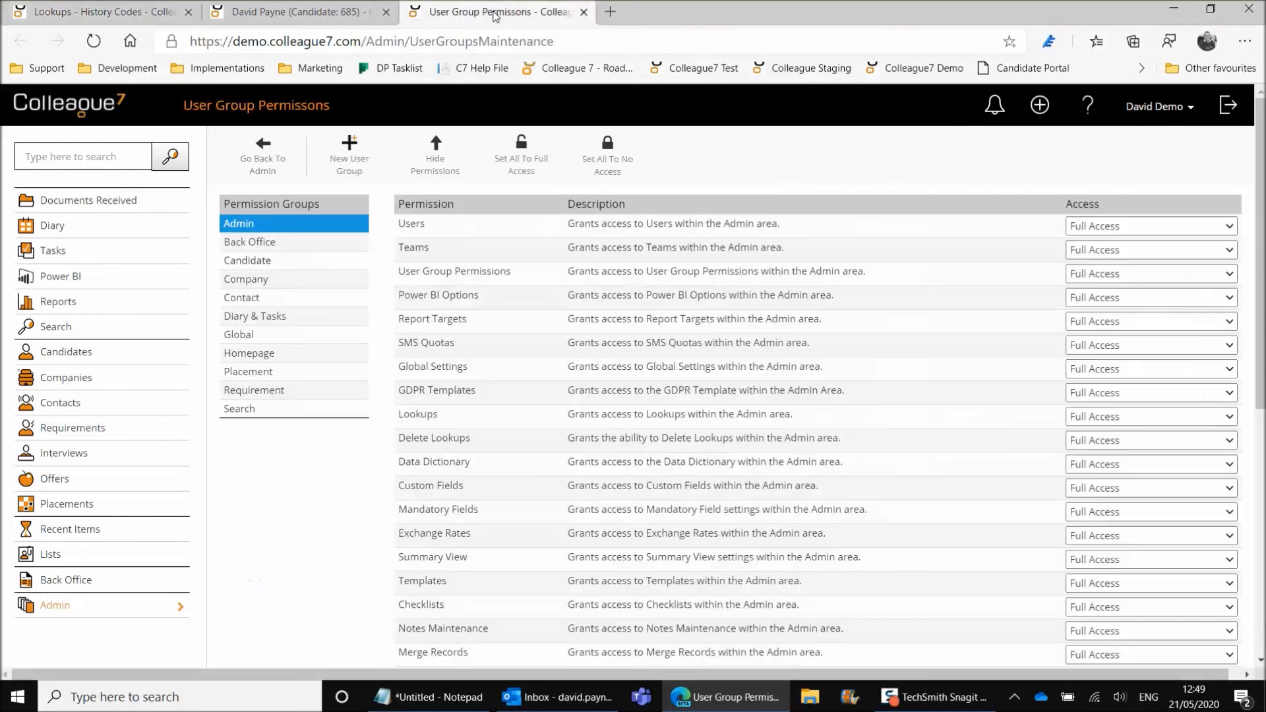
click(282, 340)
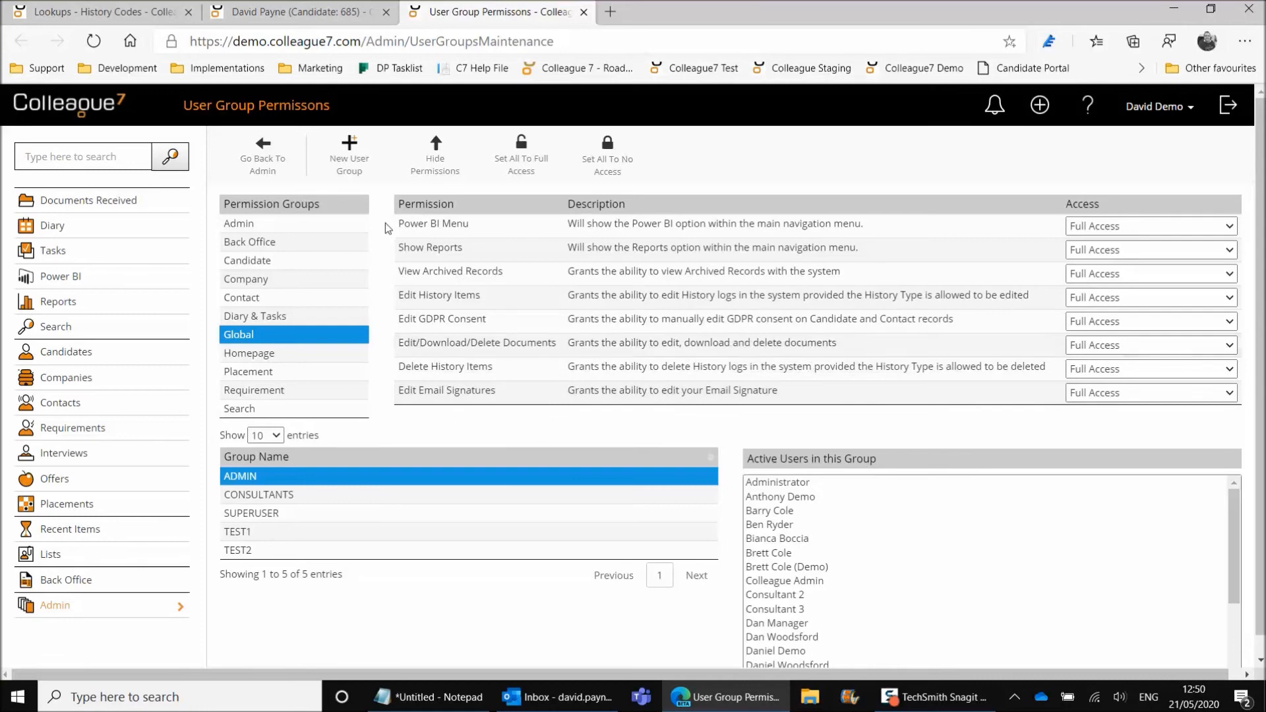
- Return to the lookups maintenance page and open the Skill Categories lookup list
click(109, 12)
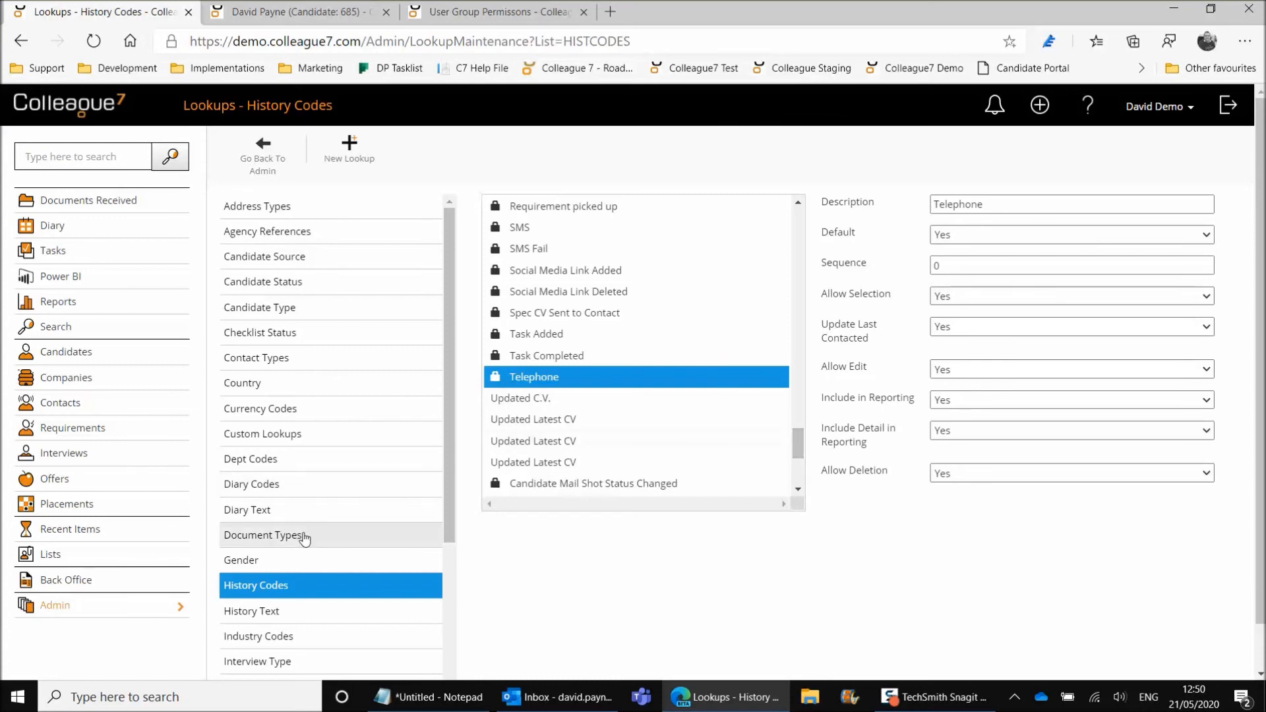
scroll(303, 554, down, 4)
click(300, 617)
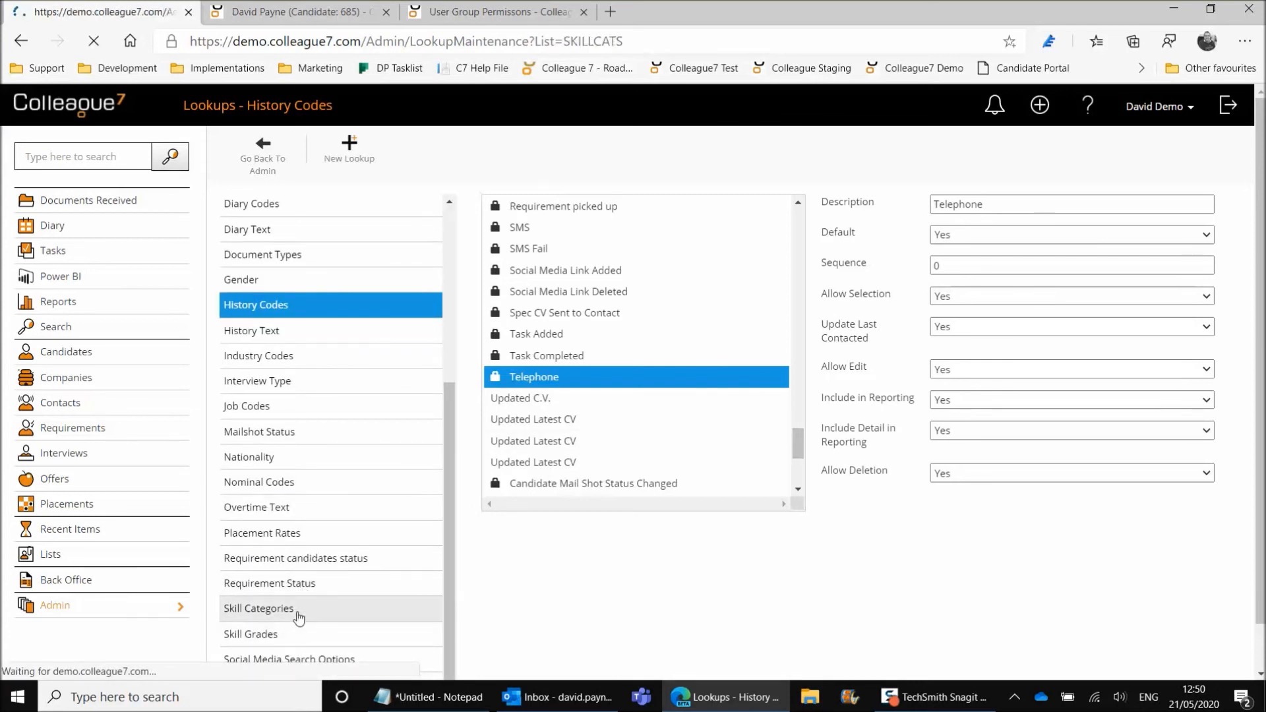
- Expand the Aerospace skill category and compare its parent settings with the settings and Skill Aliases of its child skill Engineer
drag(796, 259, 741, 246)
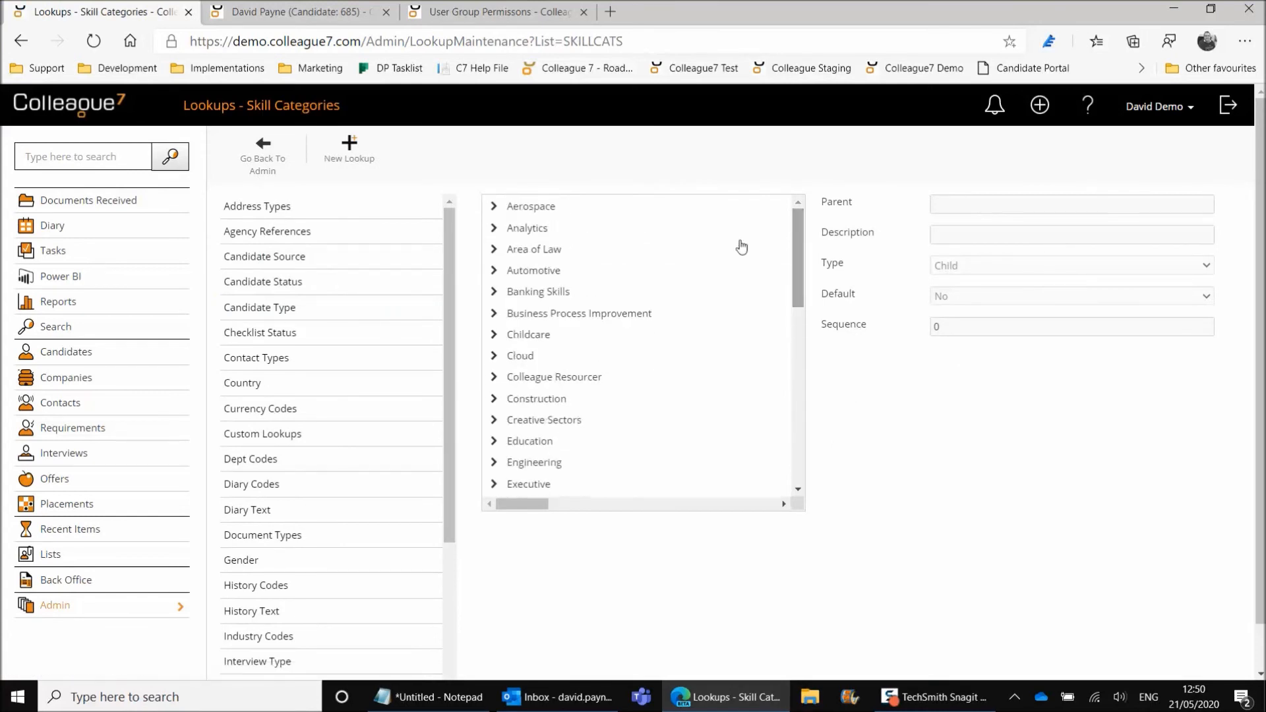
click(563, 209)
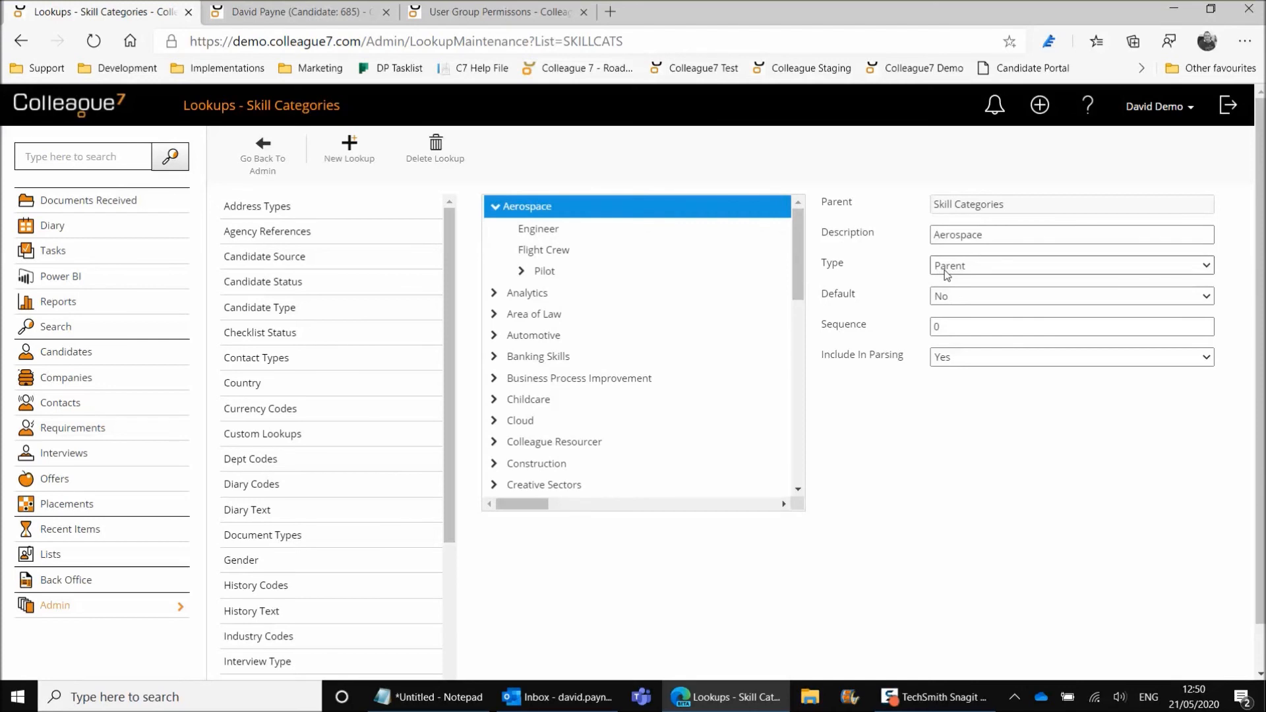
click(592, 229)
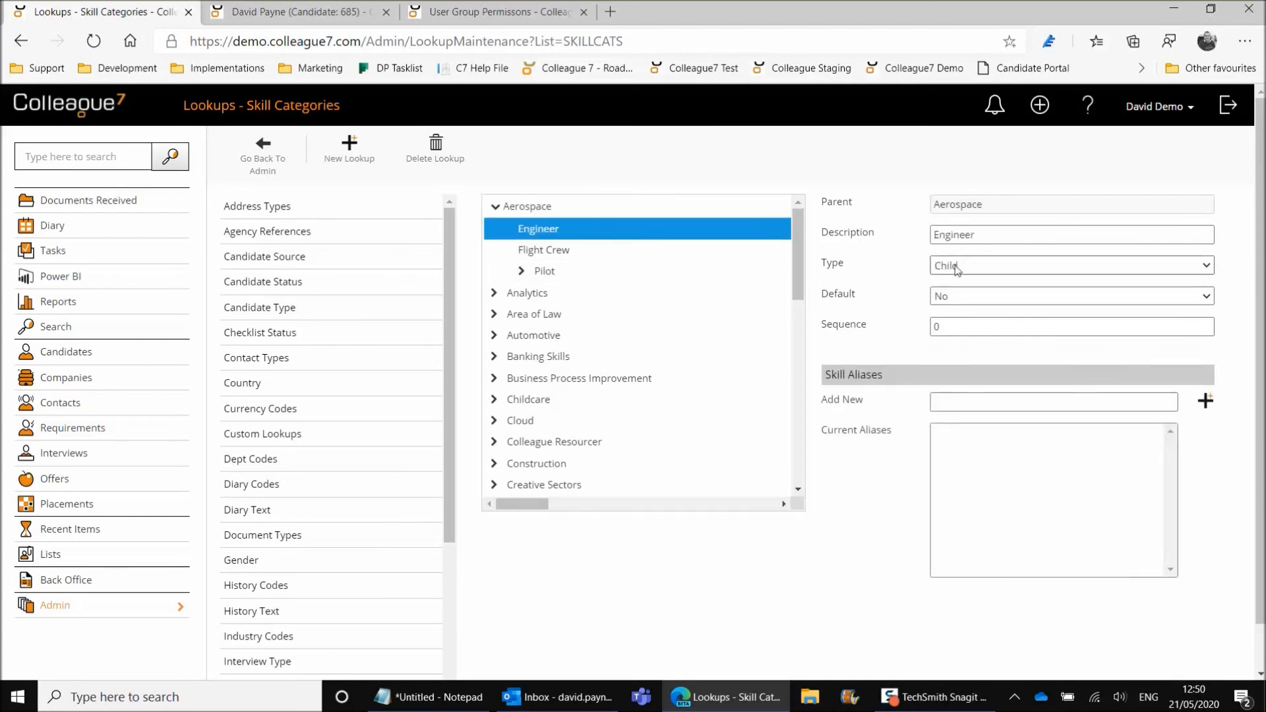
click(583, 208)
click(581, 208)
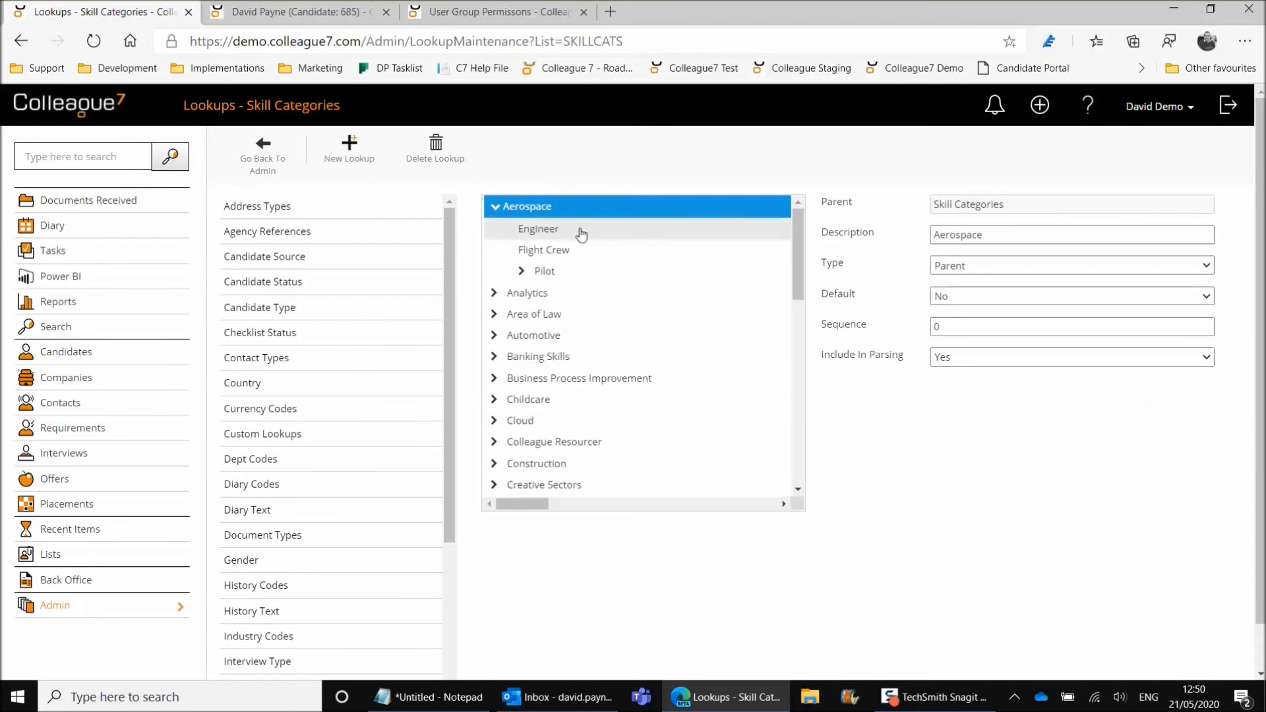
click(580, 231)
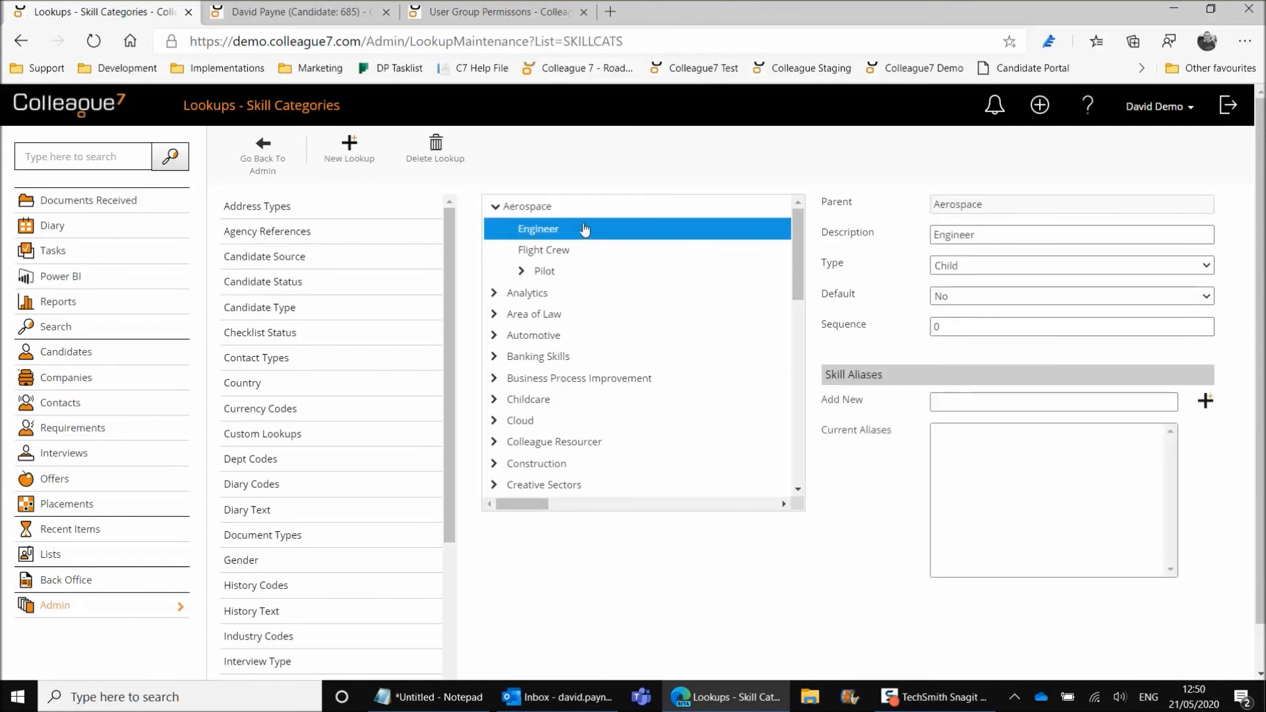
click(587, 215)
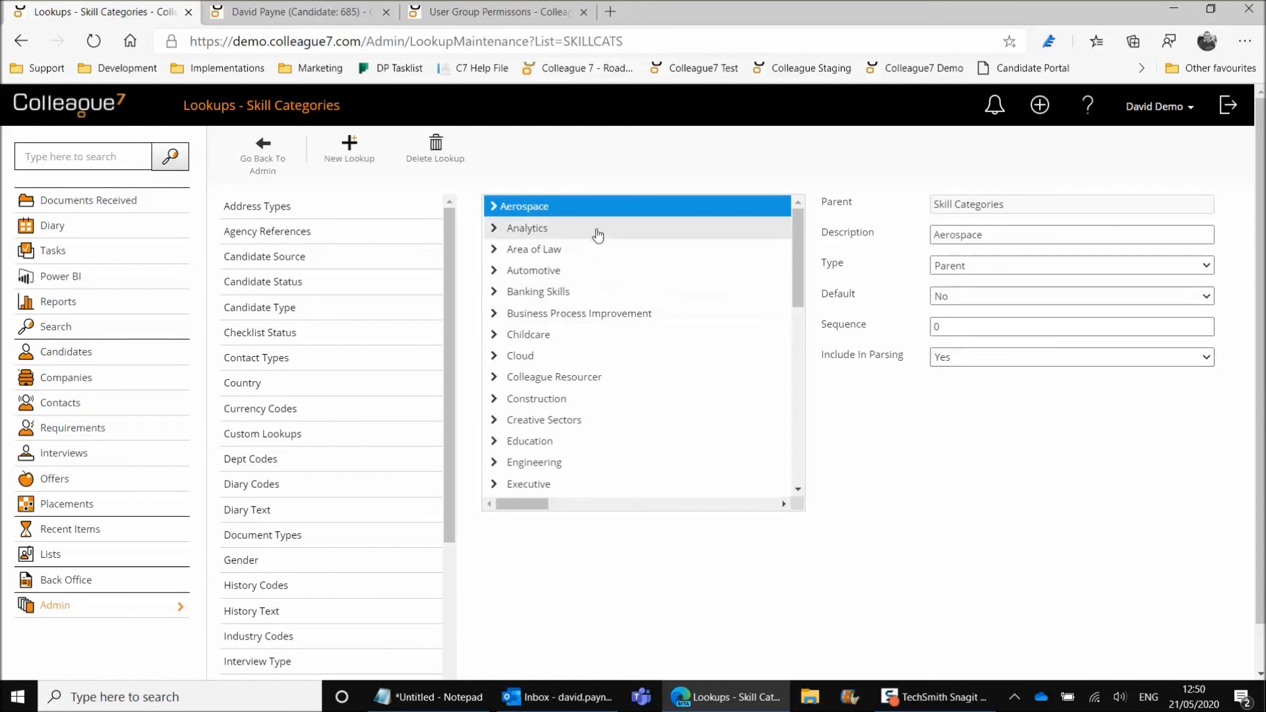
click(608, 210)
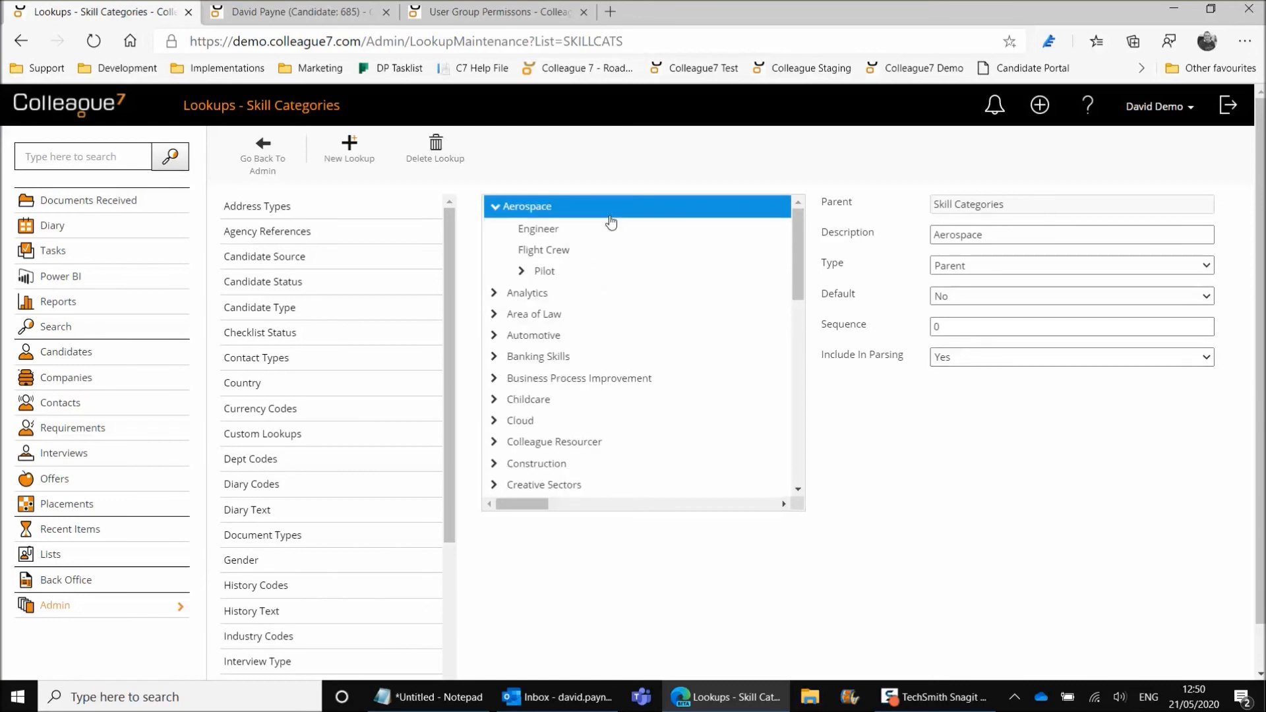
click(569, 231)
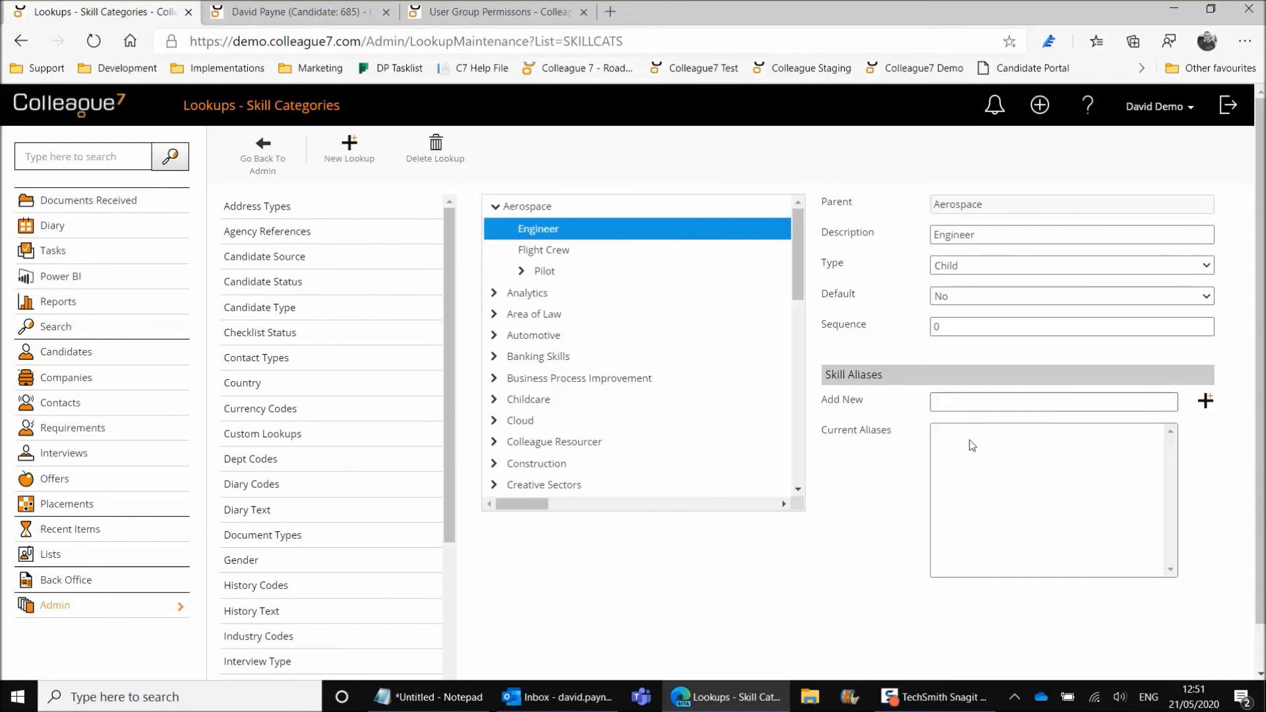
click(963, 402)
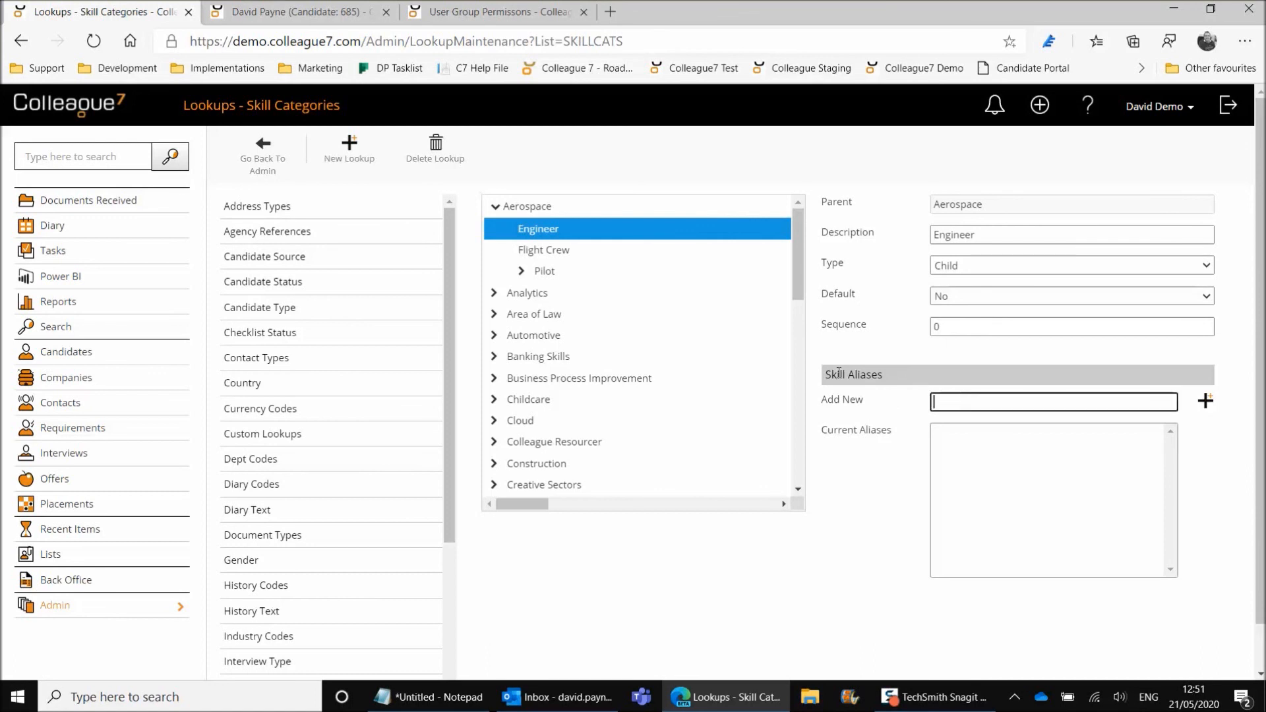
- Add the skill alias "Cpt" to the Captain skill under Aerospace > Pilot and select it among the current aliases
click(590, 271)
click(607, 315)
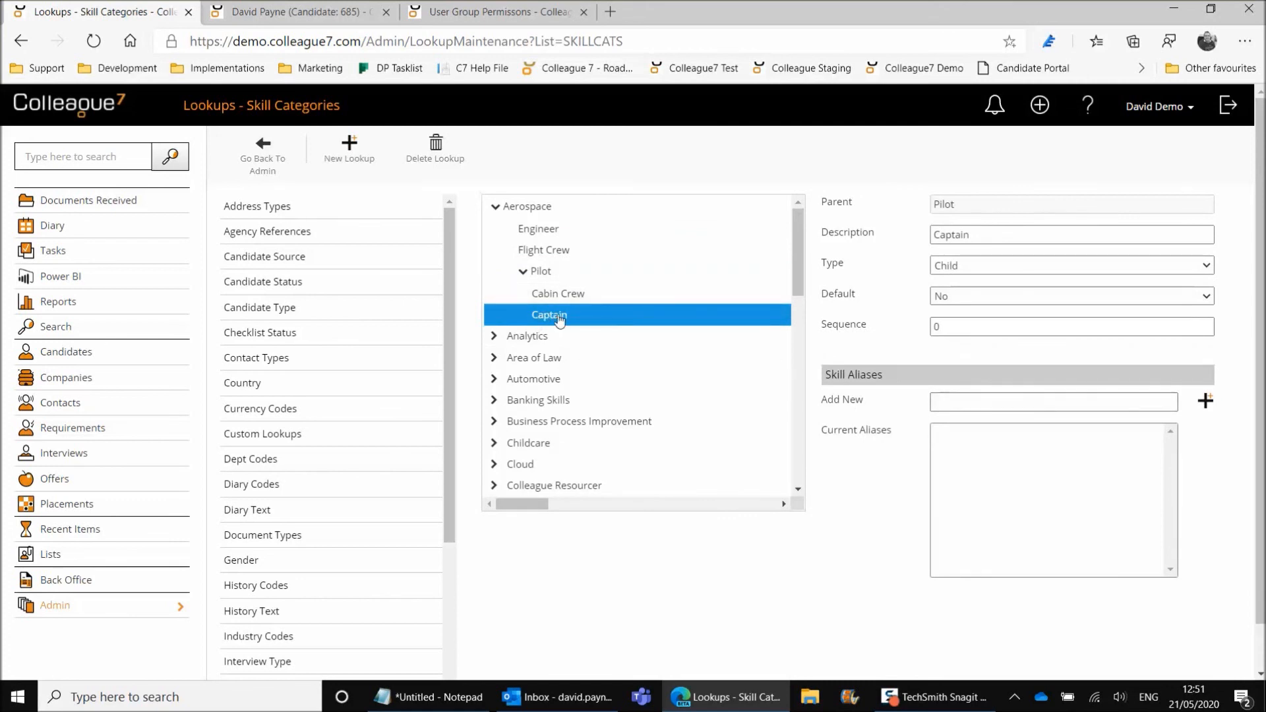
click(962, 405)
click(964, 408)
text(Cpt)
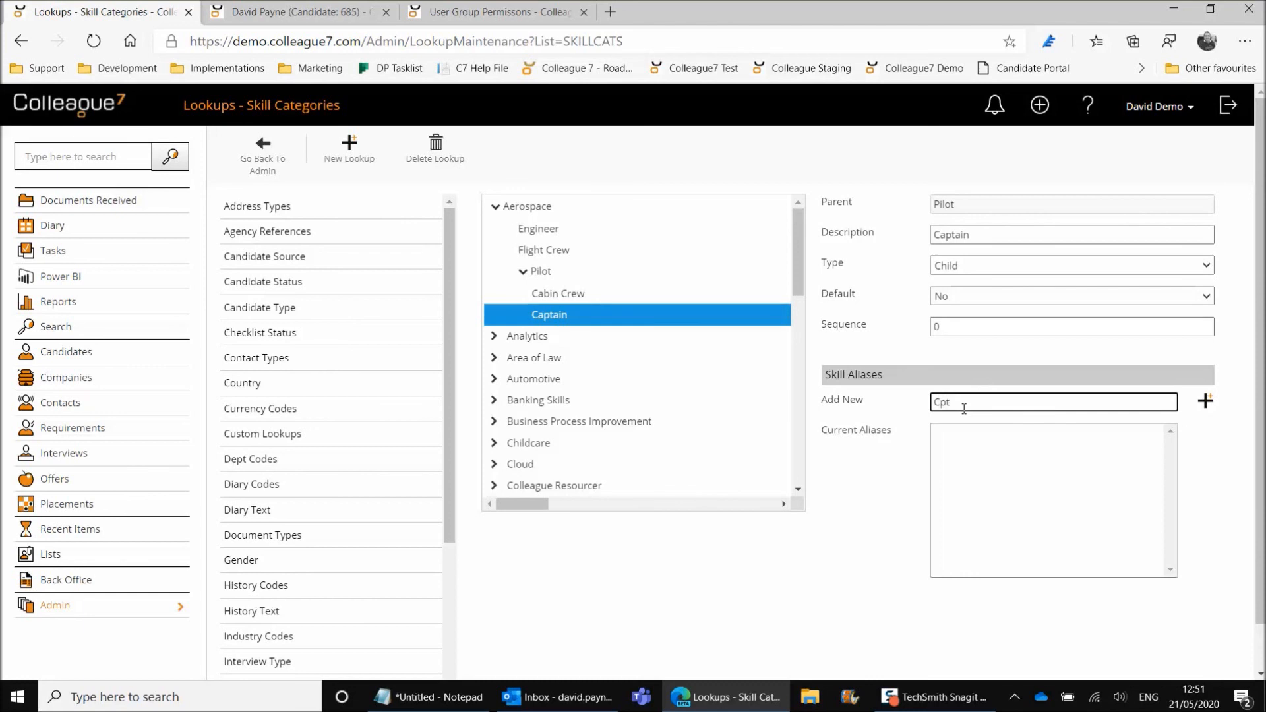
click(1208, 403)
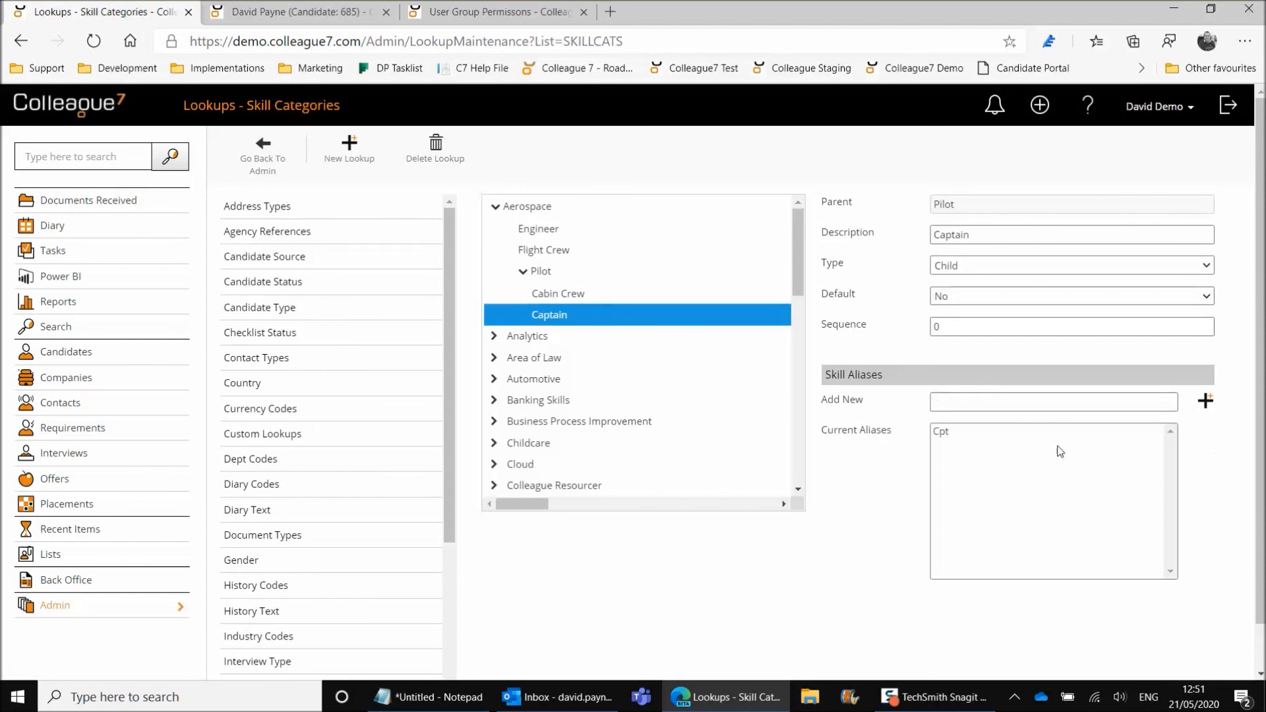
click(975, 432)
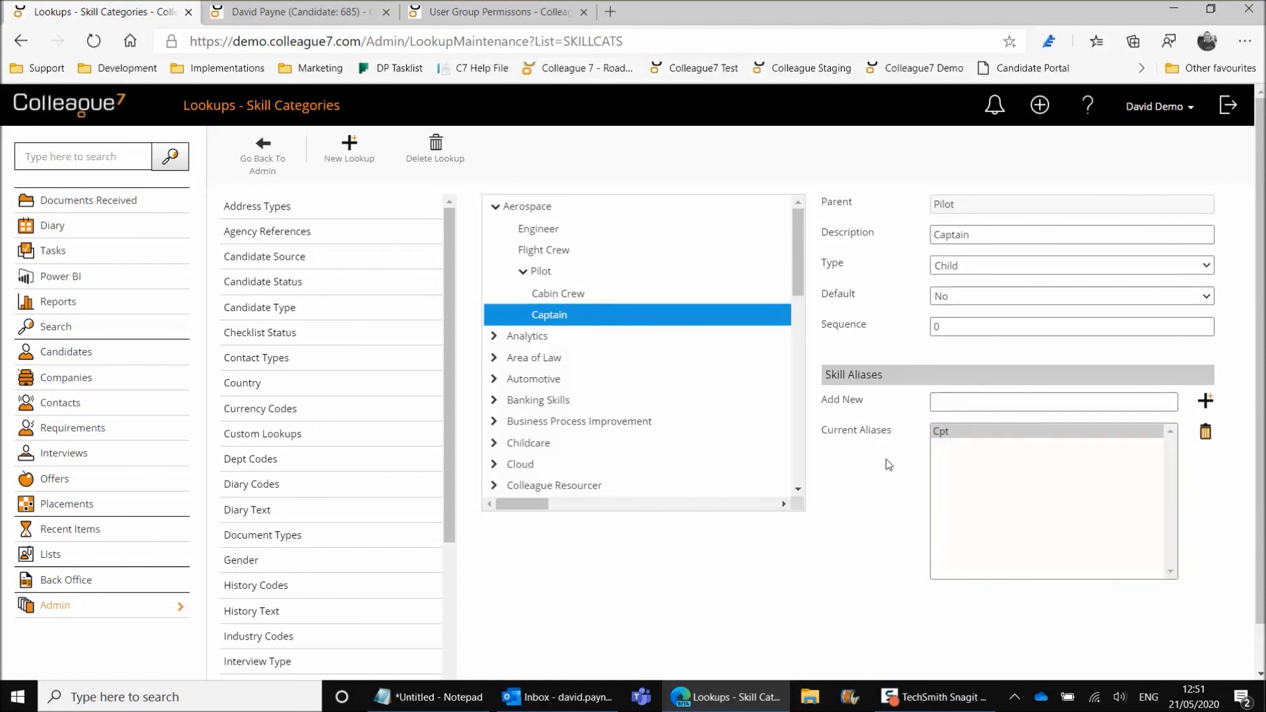